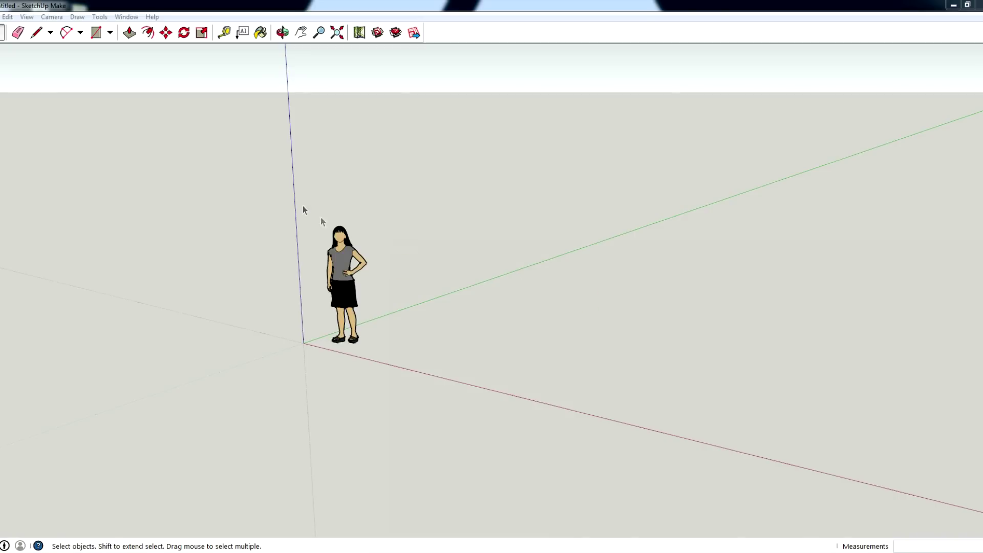
{"action": "scroll", "coordinate": [323, 231], "scroll_direction": "up", "scroll_amount": 2}
{"action": "scroll", "coordinate": [349, 270], "scroll_direction": "up", "scroll_amount": 2}
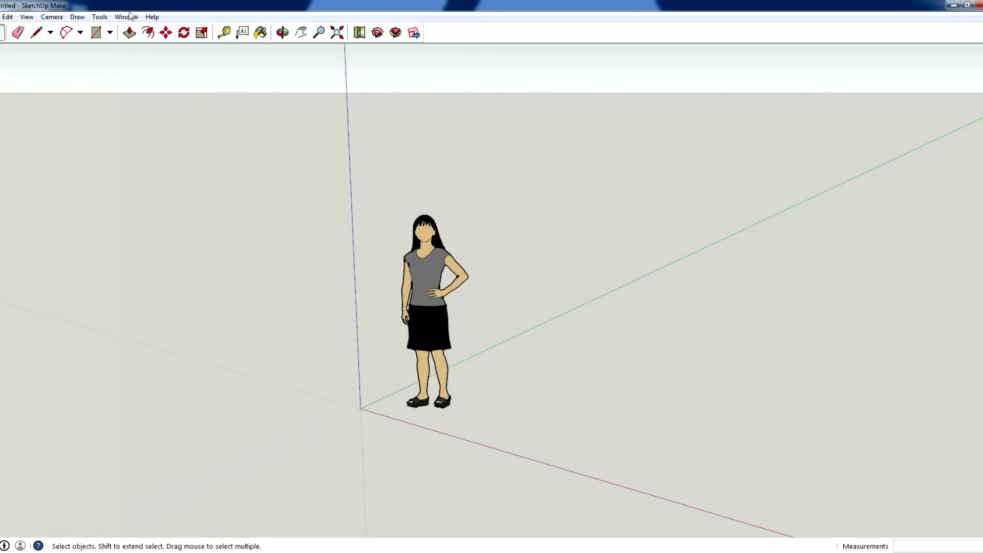
Step: Show the Window menu's list of available panels and dialogs
{"action": "left_click", "coordinate": [131, 16]}
{"action": "mouse_move", "coordinate": [127, 17]}
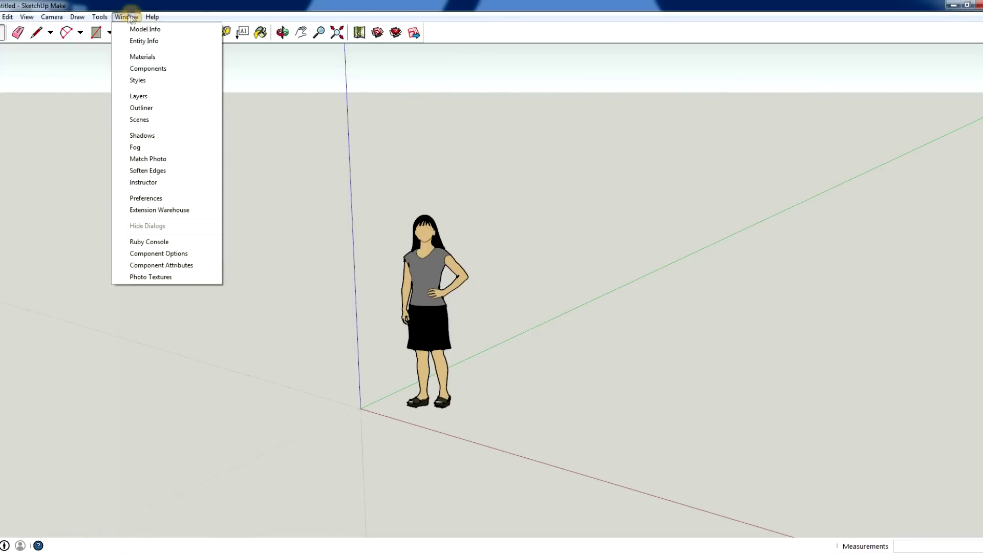
Step: Search the 3D Warehouse in the Components panel for 'hunger game'
{"action": "left_click", "coordinate": [138, 69]}
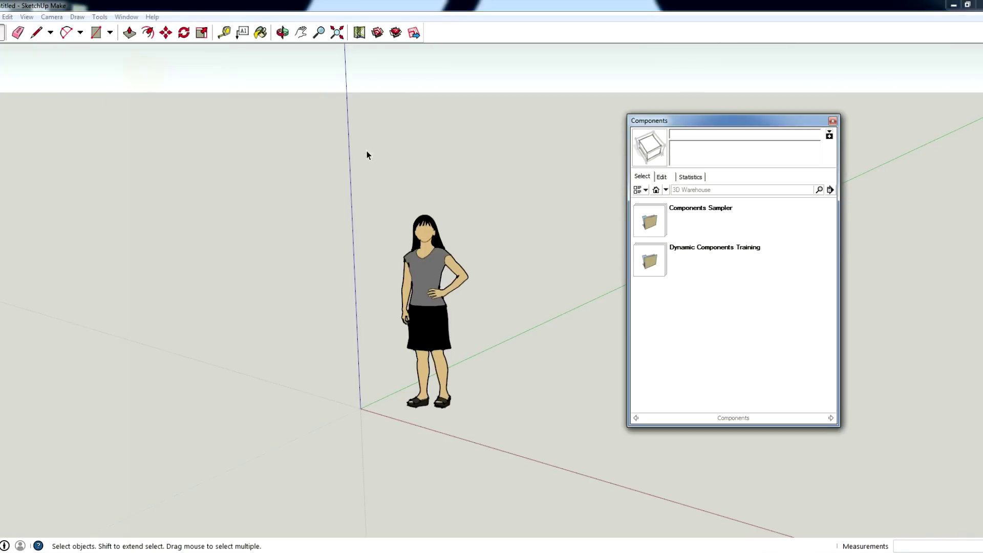
{"action": "left_click", "coordinate": [723, 191]}
{"action": "type", "text": "hunger game"}
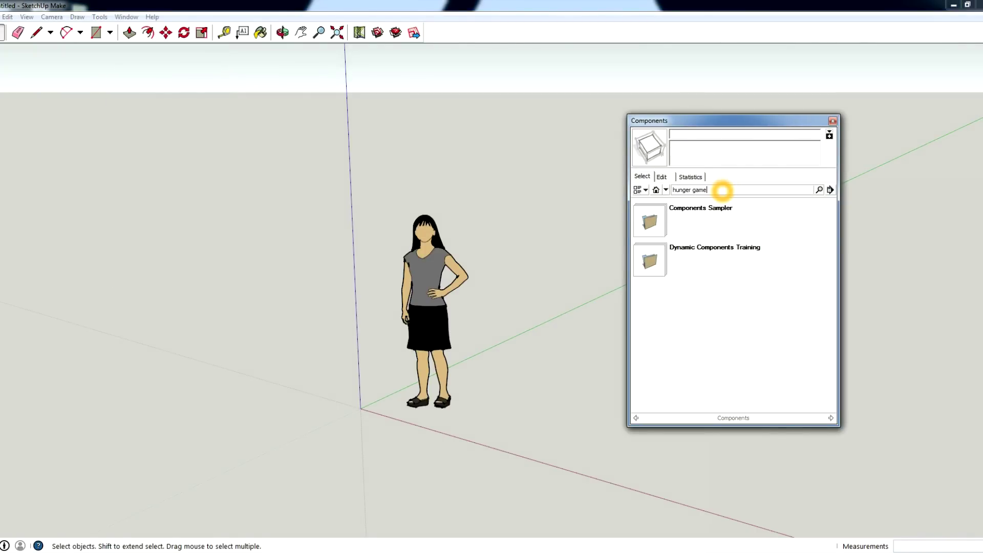
{"action": "key", "text": "Return"}
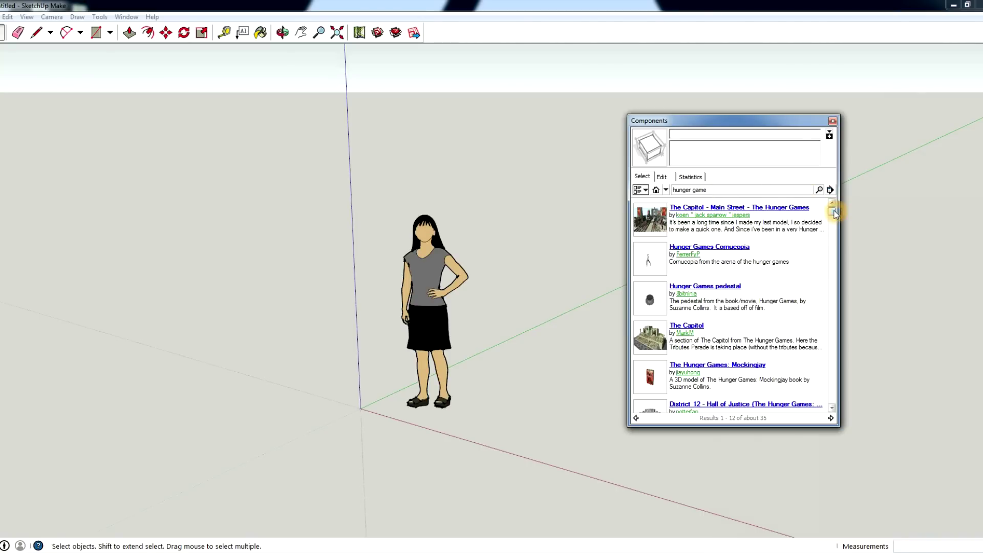
{"action": "left_click_drag", "start_coordinate": [832, 209], "coordinate": [835, 269]}
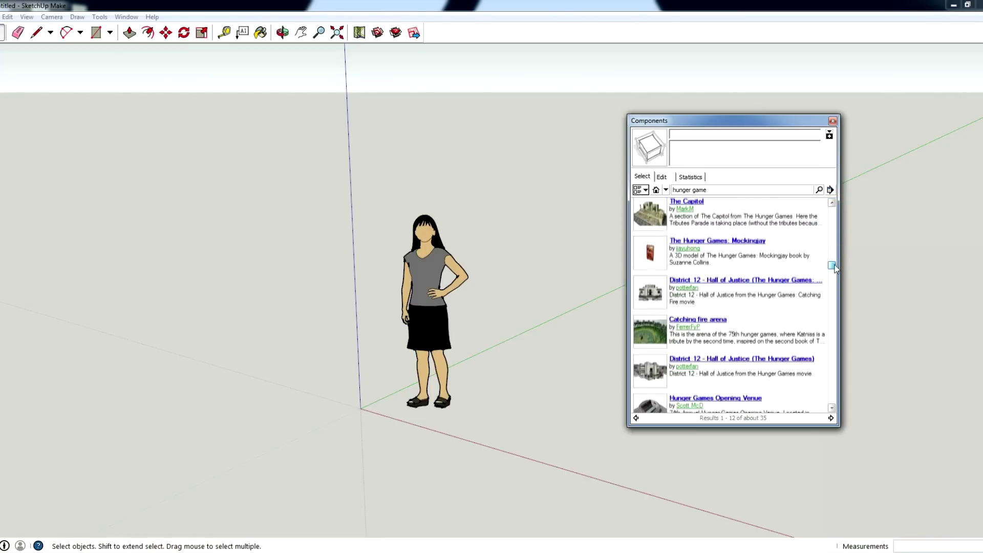
Step: Download 'District 12 - Hall of Justice (Catching Fire)' and place it in the scene
{"action": "left_click", "coordinate": [653, 288]}
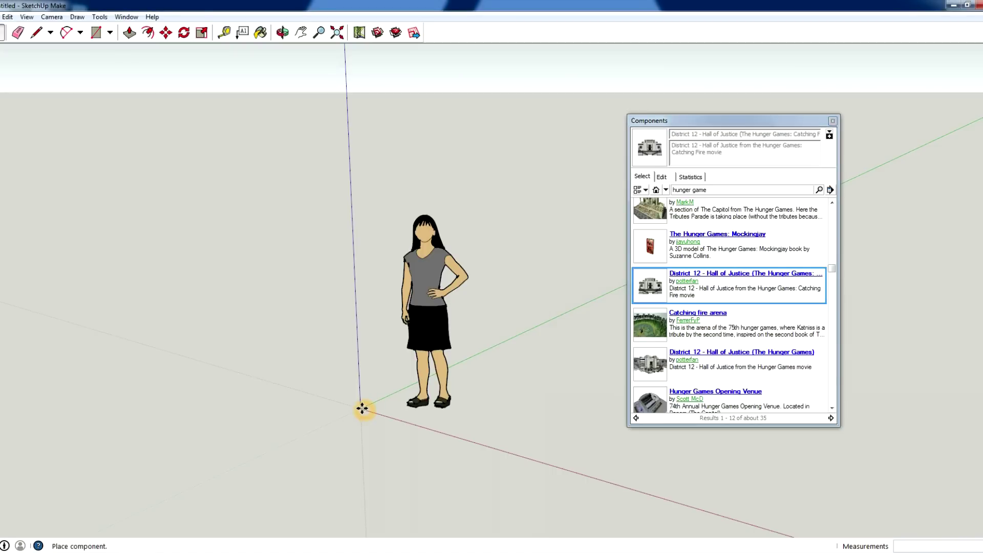
{"action": "left_click", "coordinate": [325, 322]}
{"action": "middle_click_drag", "start_coordinate": [325, 323], "coordinate": [552, 296]}
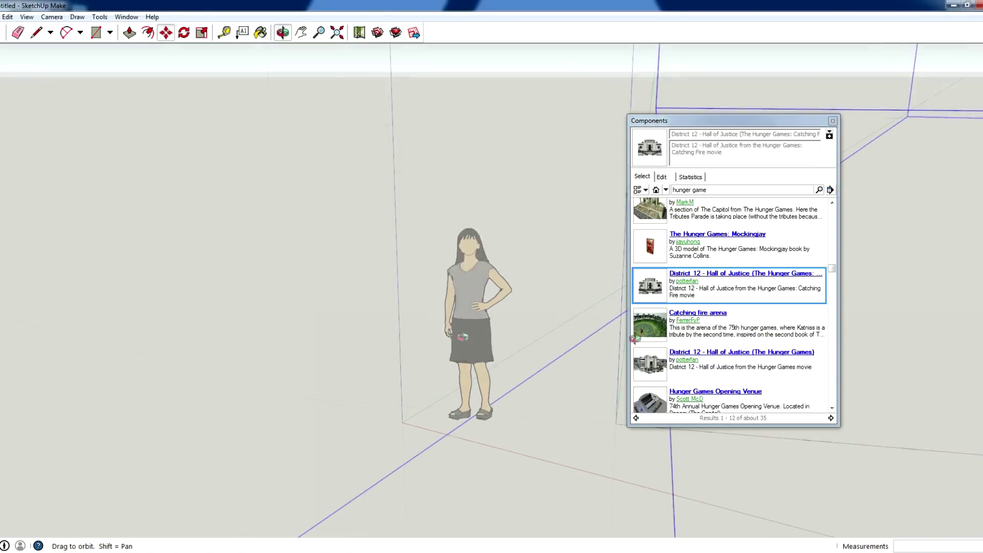
{"action": "scroll", "coordinate": [553, 297], "scroll_direction": "down", "scroll_amount": 3}
{"action": "mouse_move", "coordinate": [461, 309]}
{"action": "middle_mouse_down"}
{"action": "mouse_move", "coordinate": [189, 393]}
{"action": "mouse_move", "coordinate": [417, 347]}
{"action": "middle_mouse_up"}
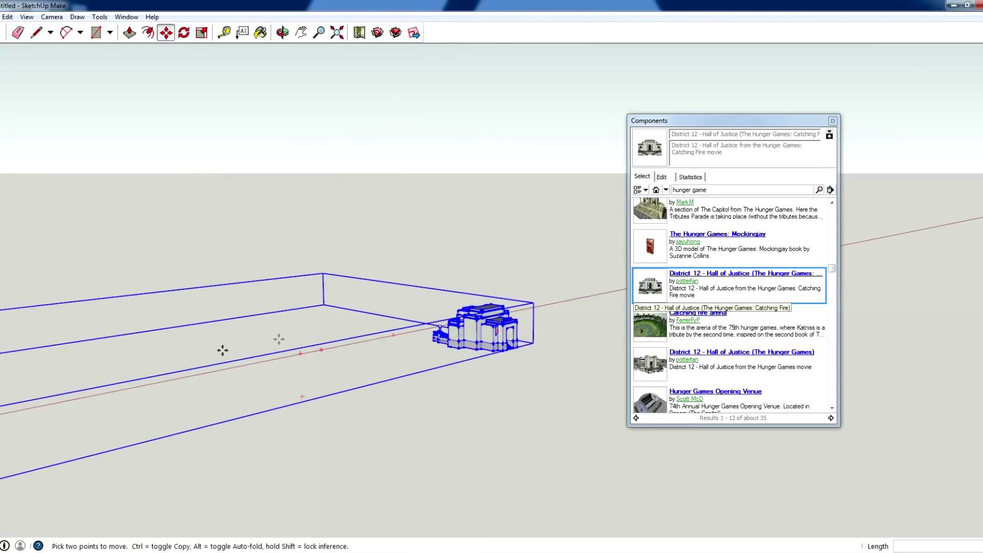
{"action": "middle_click_drag", "start_coordinate": [222, 349], "coordinate": [351, 333]}
{"action": "key", "text": "Escape"}
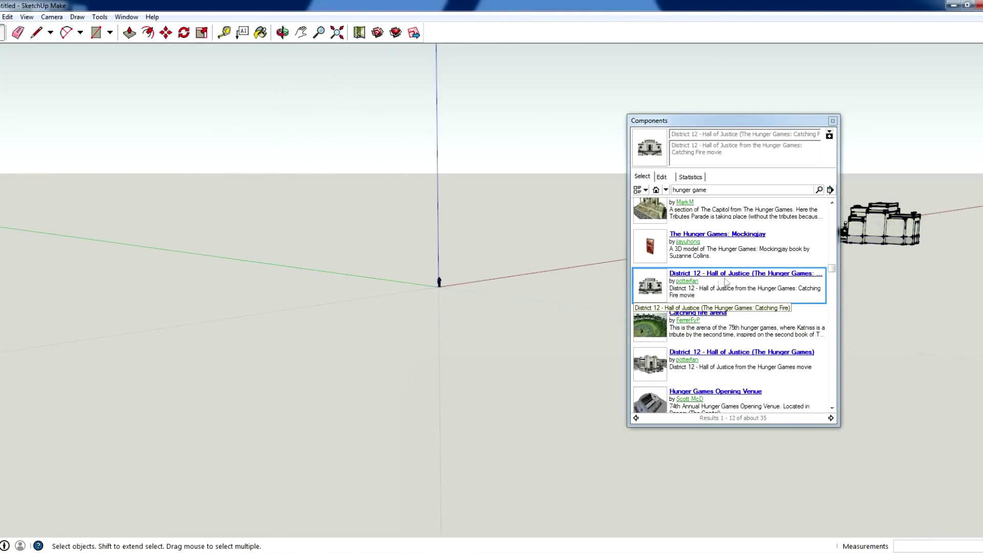
{"action": "left_click", "coordinate": [736, 274]}
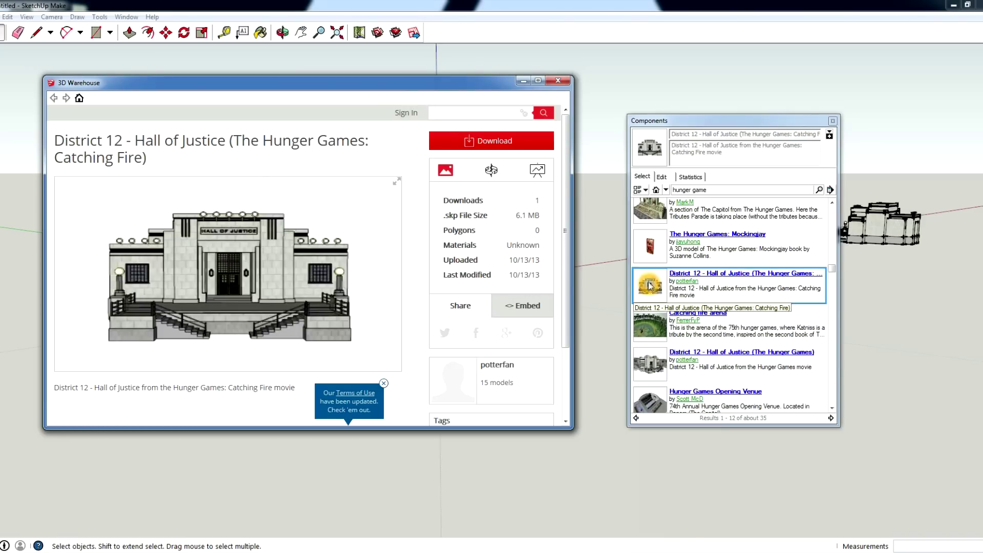
{"action": "left_click", "coordinate": [686, 276]}
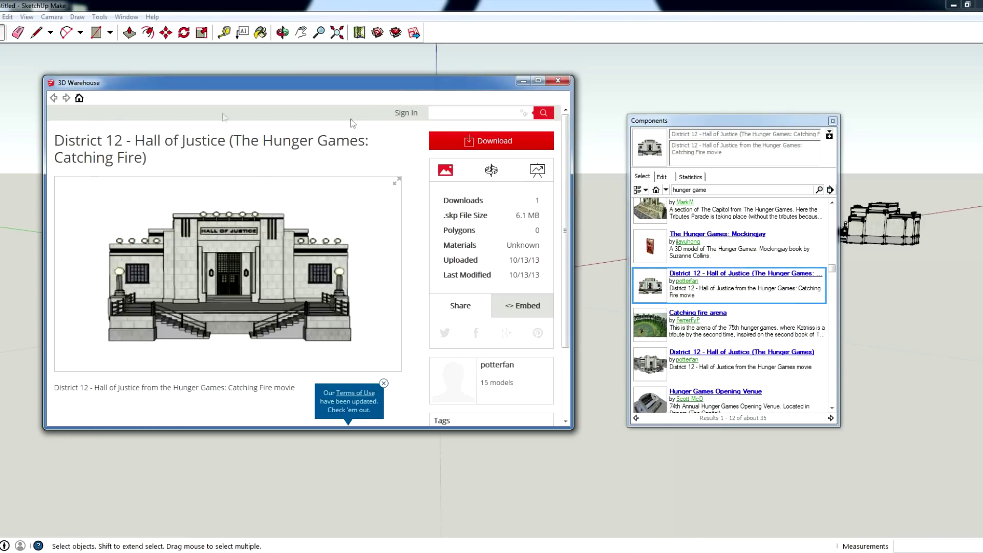
{"action": "left_click", "coordinate": [454, 224]}
{"action": "left_click_drag", "start_coordinate": [446, 216], "coordinate": [533, 221]}
{"action": "left_click", "coordinate": [517, 215]}
{"action": "left_click", "coordinate": [536, 218]}
{"action": "left_click", "coordinate": [611, 121]}
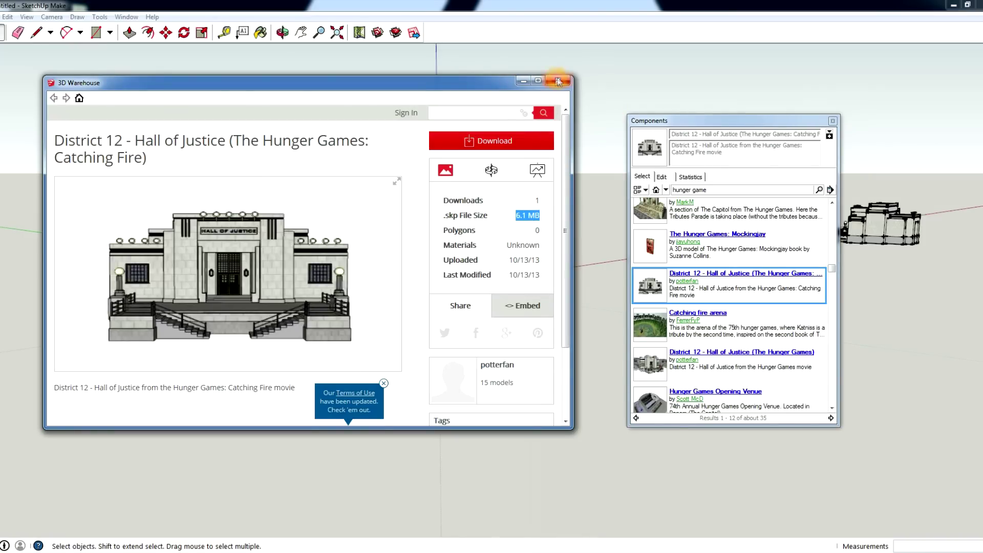
{"action": "left_click", "coordinate": [559, 82]}
{"action": "left_click", "coordinate": [557, 83]}
Step: Orbit and pan to a front view of the Hall of Justice
{"action": "mouse_move", "coordinate": [329, 161]}
{"action": "middle_mouse_down"}
{"action": "mouse_move", "coordinate": [394, 211]}
{"action": "mouse_move", "coordinate": [362, 208]}
{"action": "middle_mouse_up"}
{"action": "scroll", "coordinate": [308, 143], "scroll_direction": "up", "scroll_amount": 2}
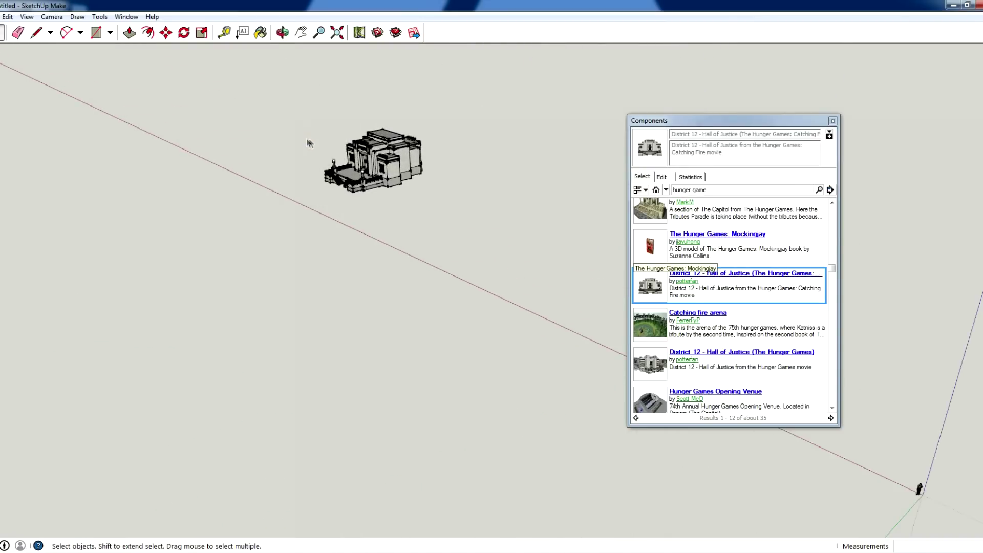
{"action": "scroll", "coordinate": [328, 134], "scroll_direction": "up", "scroll_amount": 2}
{"action": "scroll", "coordinate": [309, 147], "scroll_direction": "up", "scroll_amount": 1}
{"action": "scroll", "coordinate": [311, 146], "scroll_direction": "up", "scroll_amount": 2}
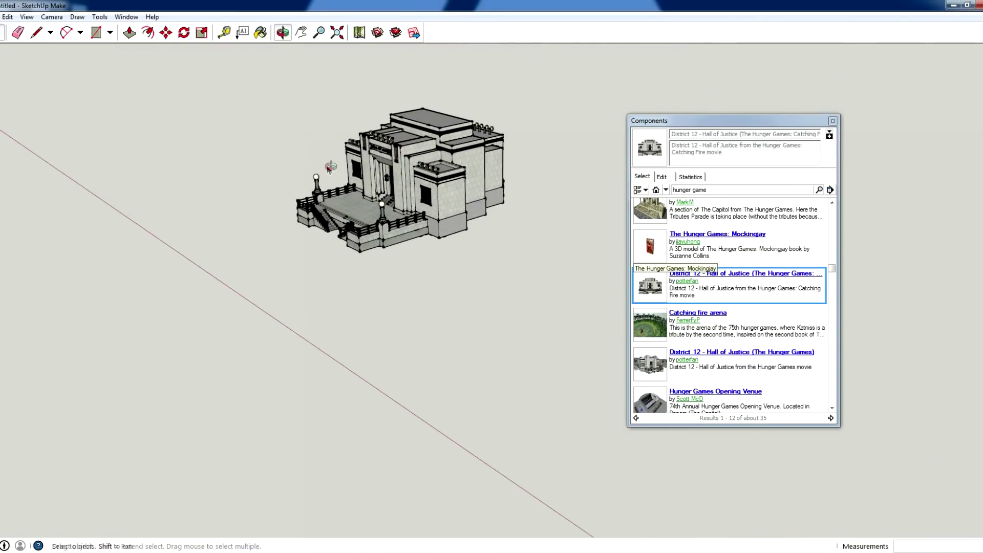
{"action": "middle_click_drag", "start_coordinate": [319, 149], "coordinate": [430, 277]}
{"action": "scroll", "coordinate": [445, 300], "scroll_direction": "down", "scroll_amount": 1}
{"action": "scroll", "coordinate": [446, 301], "scroll_direction": "up", "scroll_amount": 2}
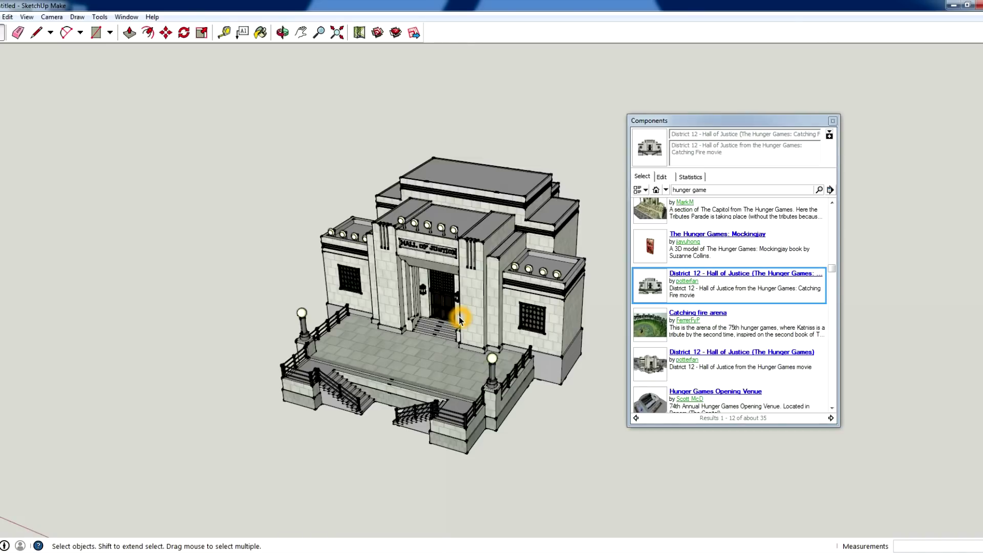
{"action": "middle_click_drag", "start_coordinate": [459, 319], "coordinate": [386, 243], "text": "shift"}
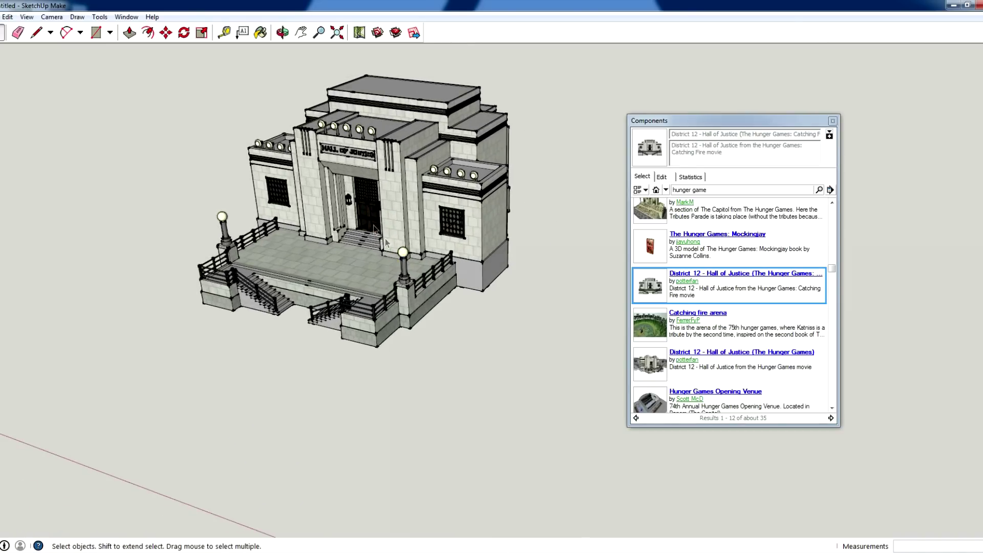
{"action": "scroll", "coordinate": [375, 171], "scroll_direction": "down", "scroll_amount": 2}
{"action": "mouse_move", "coordinate": [374, 205]}
{"action": "middle_mouse_down"}
{"action": "mouse_move", "coordinate": [401, 187]}
{"action": "mouse_move", "coordinate": [389, 235]}
{"action": "mouse_move", "coordinate": [428, 220]}
{"action": "mouse_move", "coordinate": [500, 220]}
{"action": "middle_mouse_up"}
{"action": "scroll", "coordinate": [401, 188], "scroll_direction": "up", "scroll_amount": 2}
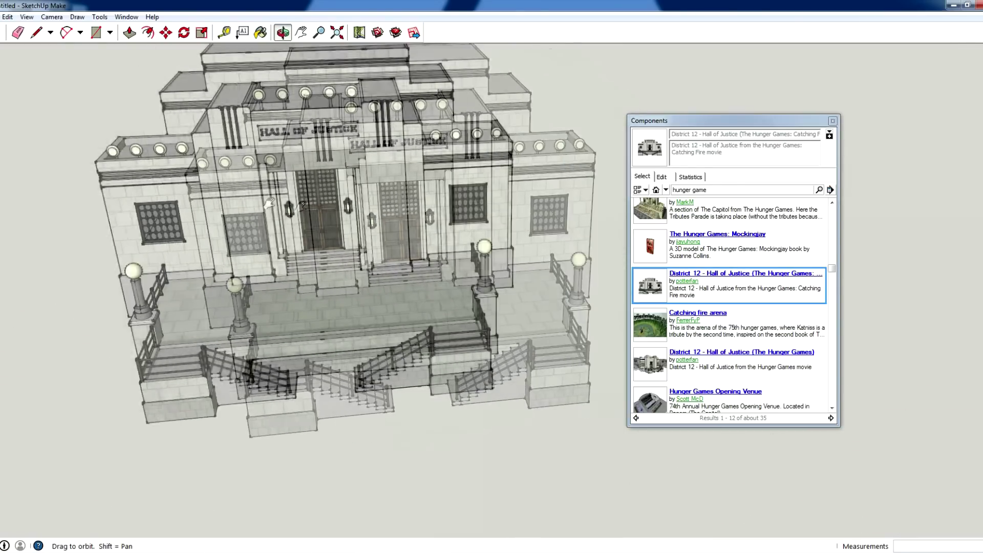
{"action": "scroll", "coordinate": [271, 214], "scroll_direction": "down", "scroll_amount": 2}
{"action": "scroll", "coordinate": [271, 214], "scroll_direction": "down", "scroll_amount": 1}
Step: Select the building, look down on it, then deselect it
{"action": "left_click", "coordinate": [290, 170]}
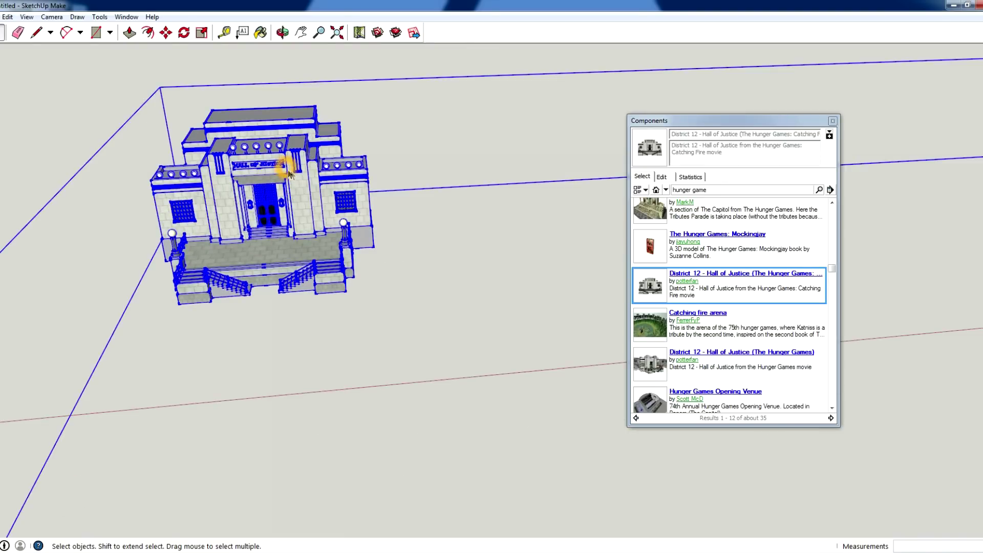
{"action": "mouse_move", "coordinate": [291, 172]}
{"action": "middle_mouse_down"}
{"action": "mouse_move", "coordinate": [243, 182]}
{"action": "mouse_move", "coordinate": [362, 198]}
{"action": "mouse_move", "coordinate": [231, 149]}
{"action": "mouse_move", "coordinate": [134, 148]}
{"action": "middle_mouse_up"}
{"action": "scroll", "coordinate": [243, 182], "scroll_direction": "down", "scroll_amount": 2}
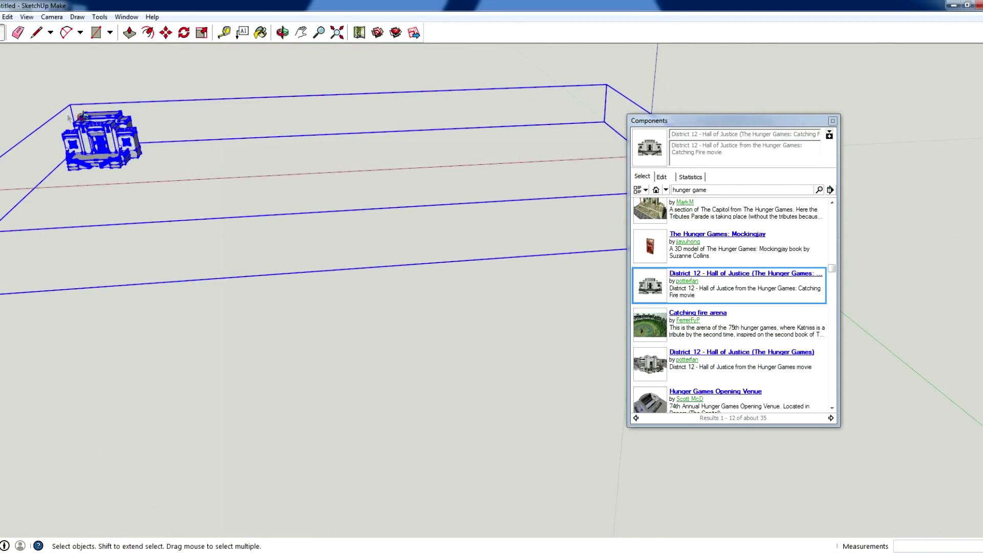
{"action": "middle_click_drag", "start_coordinate": [79, 116], "coordinate": [218, 131]}
{"action": "scroll", "coordinate": [217, 131], "scroll_direction": "up", "scroll_amount": 1}
{"action": "scroll", "coordinate": [218, 131], "scroll_direction": "up", "scroll_amount": 1}
{"action": "scroll", "coordinate": [218, 131], "scroll_direction": "up", "scroll_amount": 1}
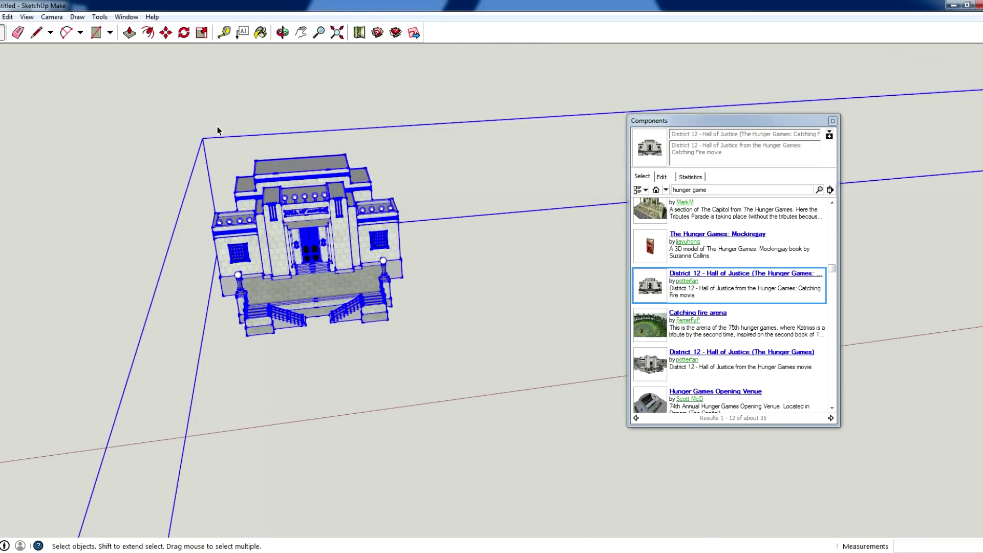
{"action": "left_click", "coordinate": [217, 131]}
Step: Frame the doorway close-up from a low frontal angle and show the Window menu
{"action": "middle_click_drag", "start_coordinate": [218, 128], "coordinate": [178, 136]}
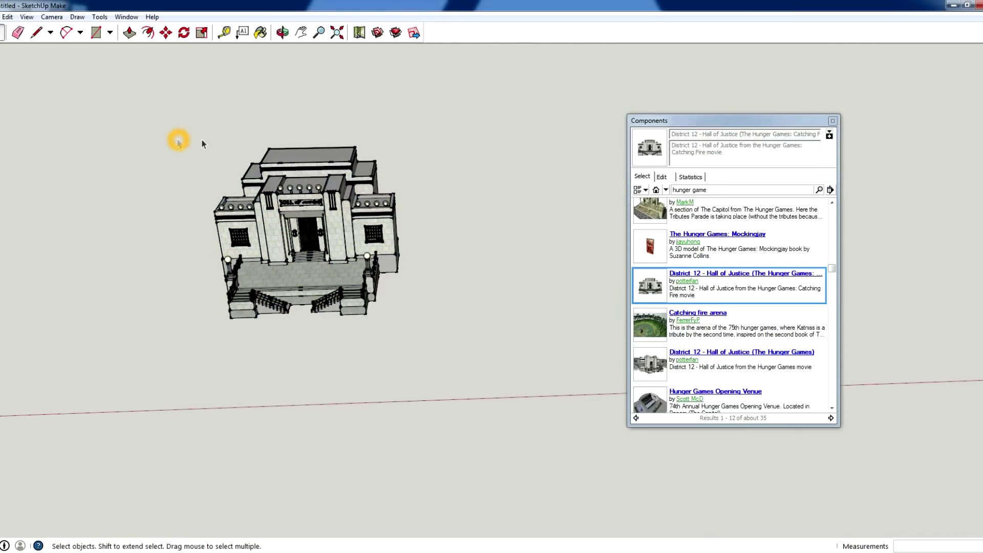
{"action": "left_click", "coordinate": [321, 220]}
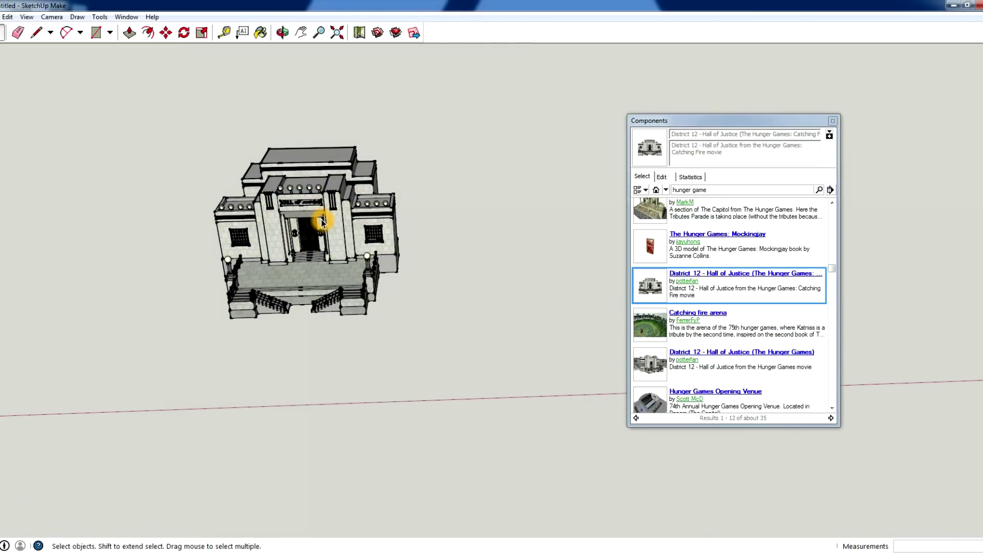
{"action": "scroll", "coordinate": [323, 221], "scroll_direction": "up", "scroll_amount": 2}
{"action": "scroll", "coordinate": [323, 220], "scroll_direction": "up", "scroll_amount": 1}
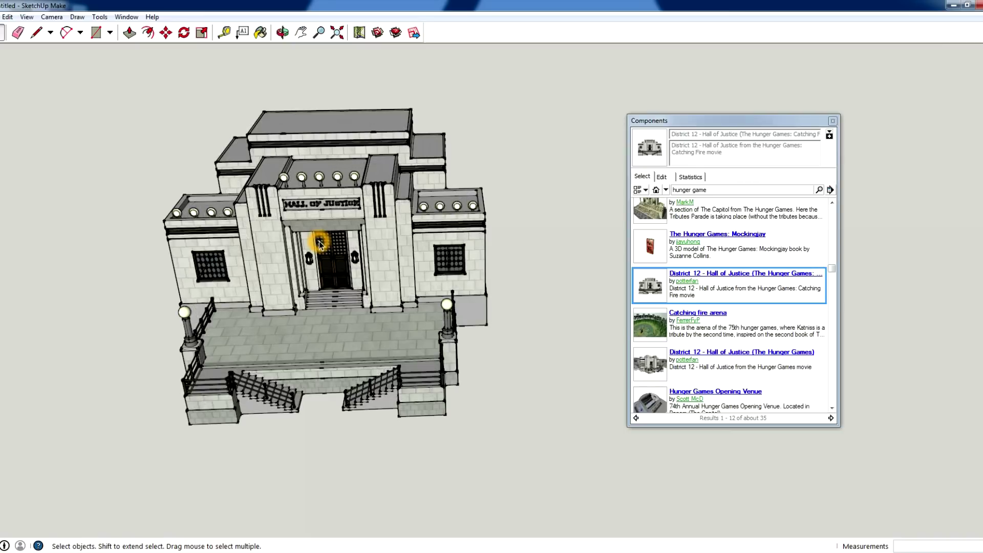
{"action": "left_click", "coordinate": [125, 17]}
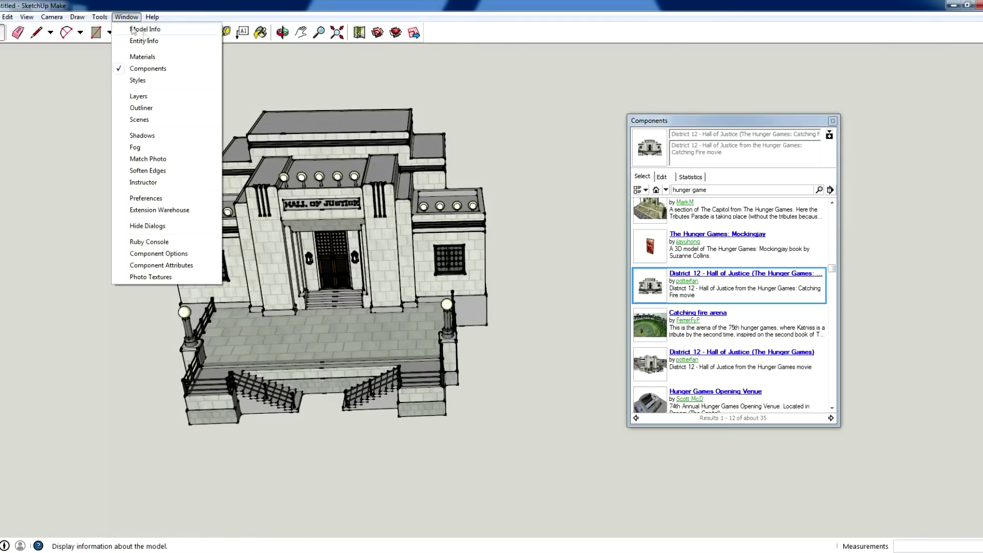
Step: Show Model Info Statistics with 10 component definitions and 55 materials, moved rightward
{"action": "left_click", "coordinate": [145, 26]}
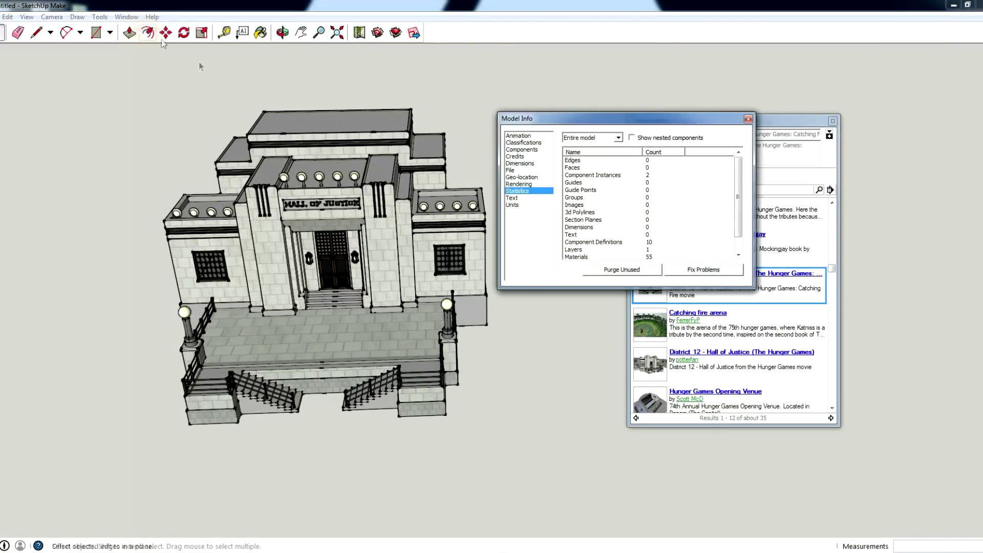
{"action": "left_click", "coordinate": [523, 192]}
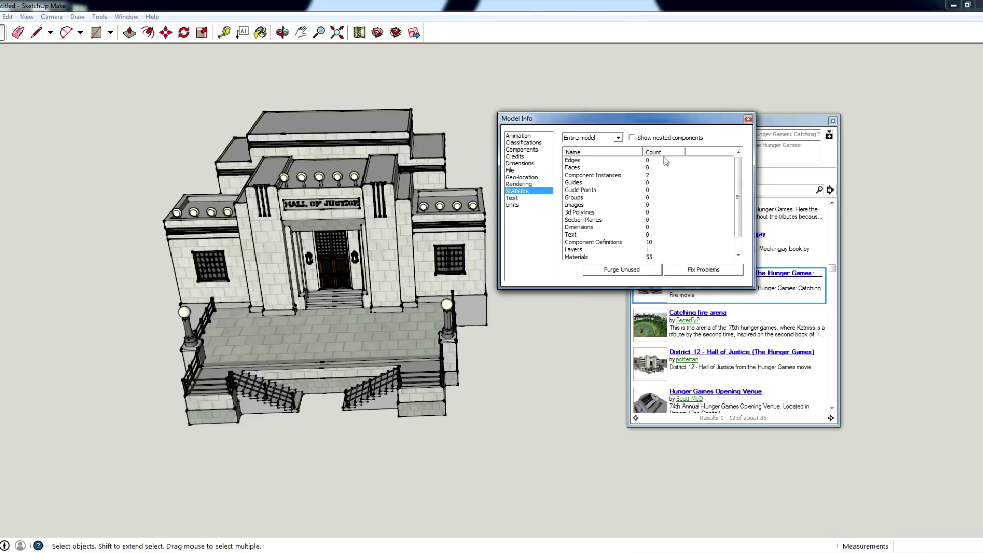
{"action": "left_click_drag", "start_coordinate": [736, 201], "coordinate": [737, 213]}
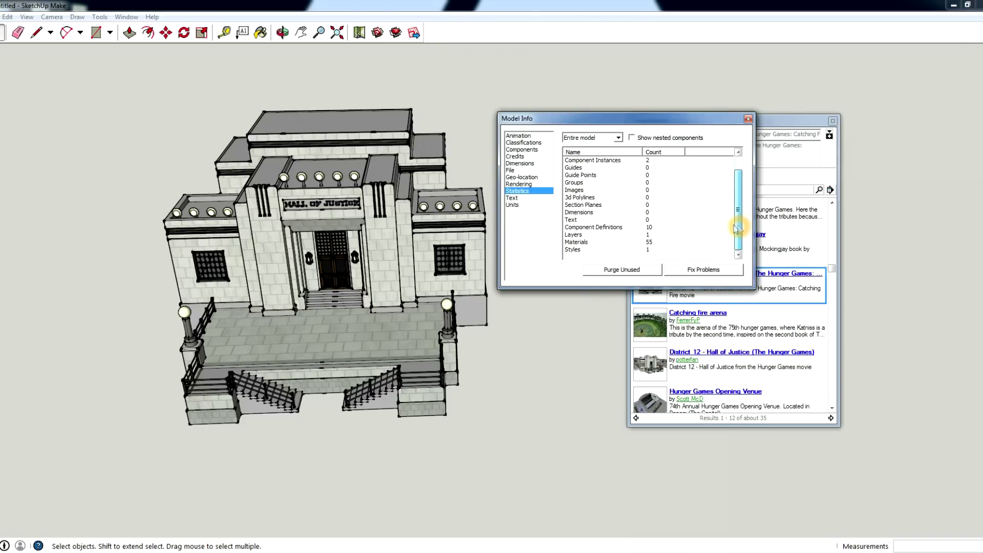
{"action": "left_click", "coordinate": [598, 232]}
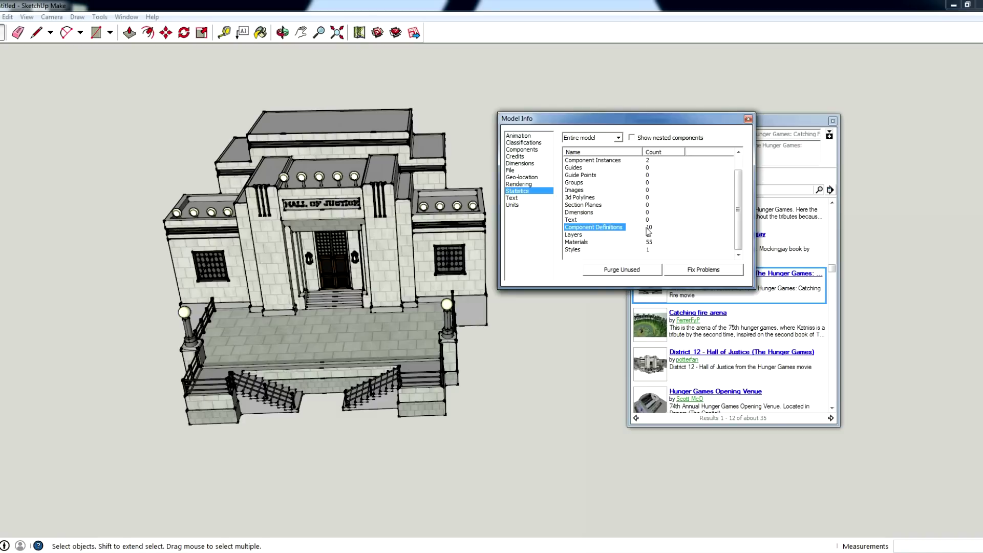
{"action": "left_click", "coordinate": [650, 244]}
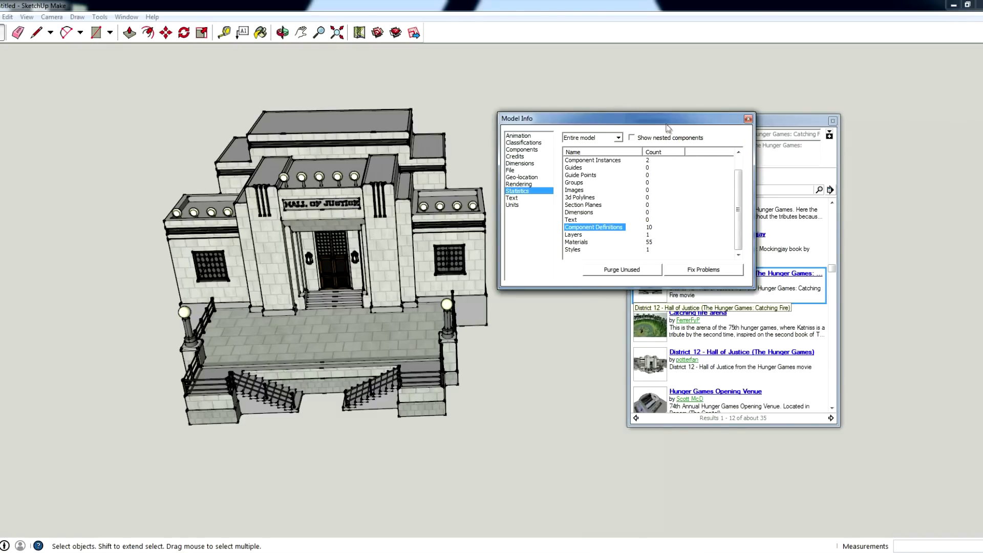
{"action": "left_click_drag", "start_coordinate": [592, 121], "coordinate": [688, 149]}
Step: Save the model as HallOfJustice.skp in DesignerHacks, then view its 6.3 MB folder
{"action": "left_click", "coordinate": [4, 16]}
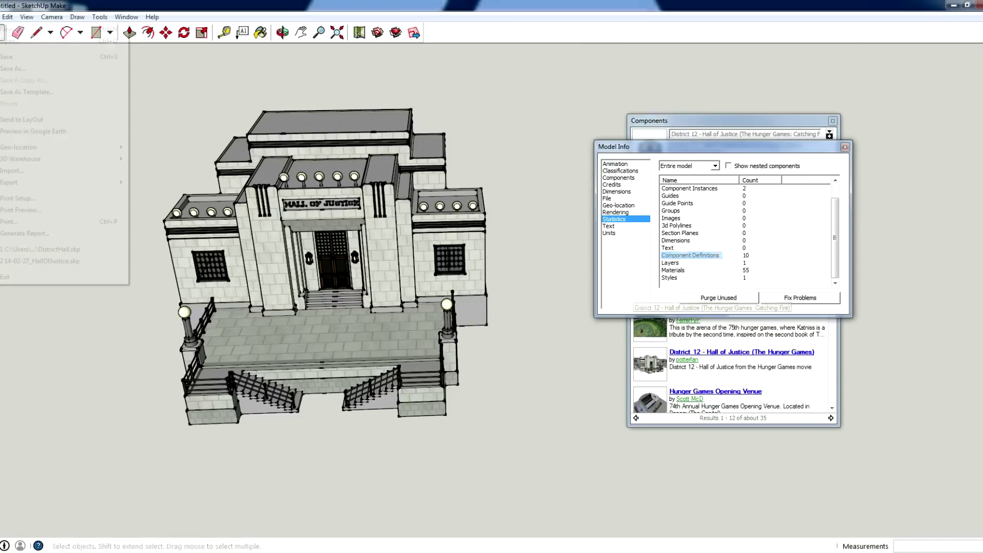
{"action": "left_click", "coordinate": [17, 69]}
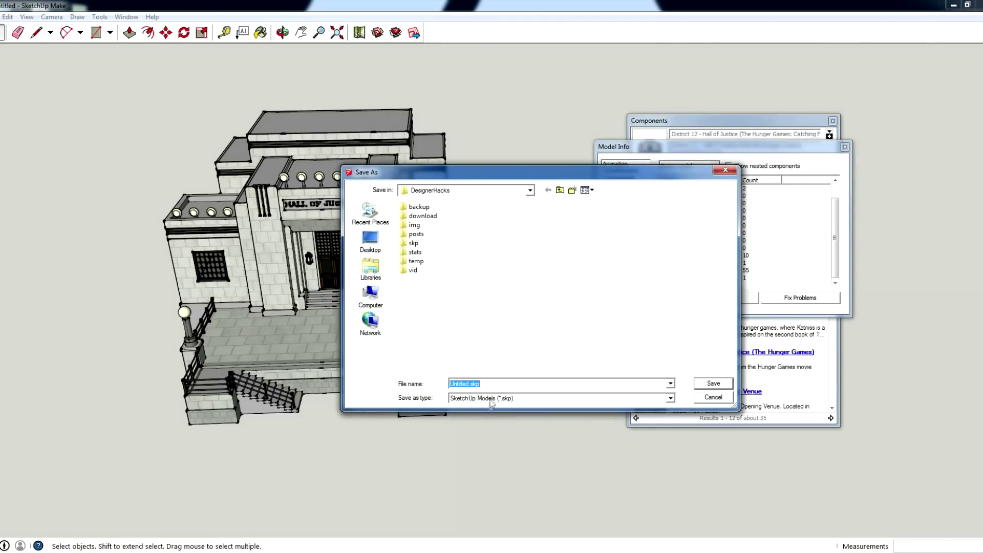
{"action": "double_click", "coordinate": [464, 383]}
{"action": "type", "text": "HallOfJustic"}
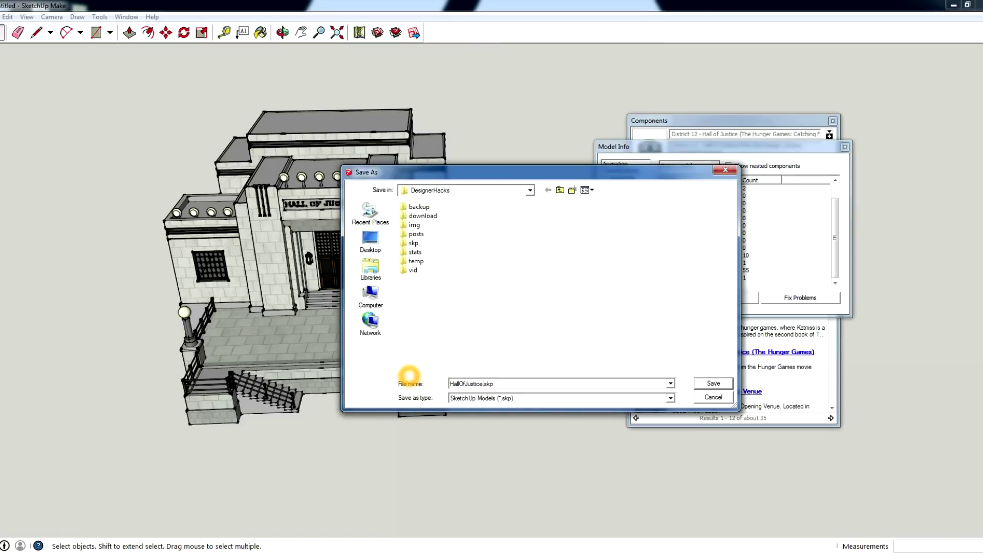
{"action": "key", "text": "Return"}
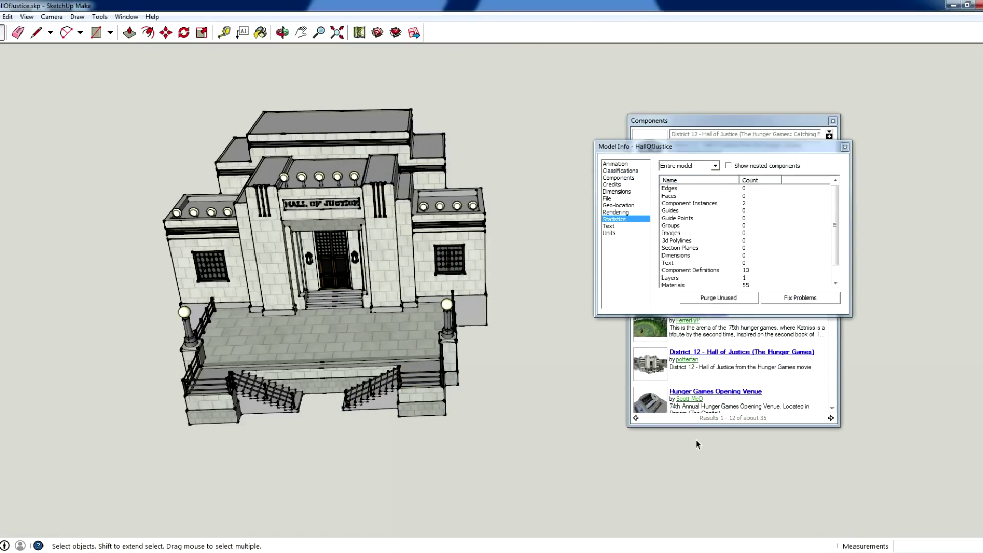
{"action": "key", "text": "alt+Tab"}
{"action": "left_click", "coordinate": [714, 275]}
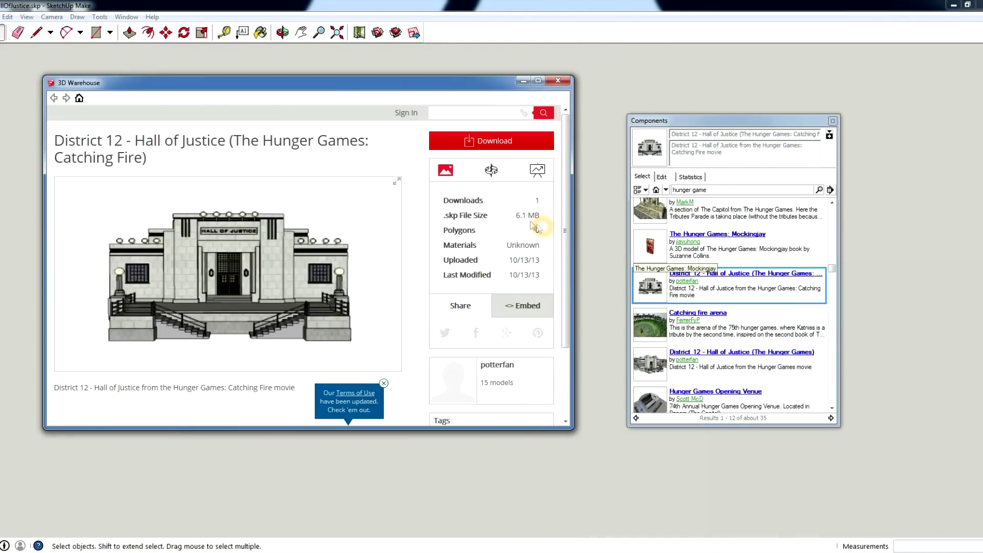
{"action": "key", "text": "alt+Tab"}
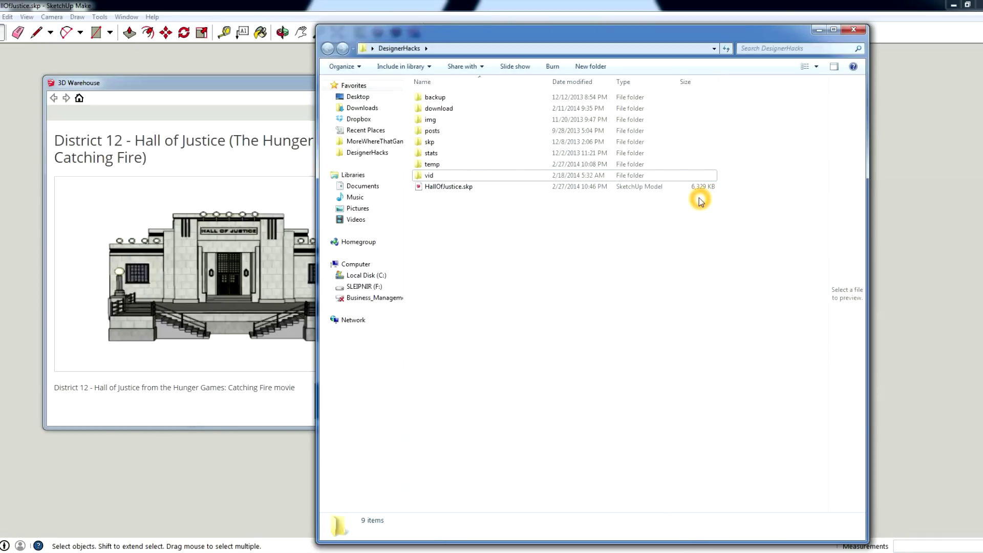
{"action": "left_click", "coordinate": [819, 29]}
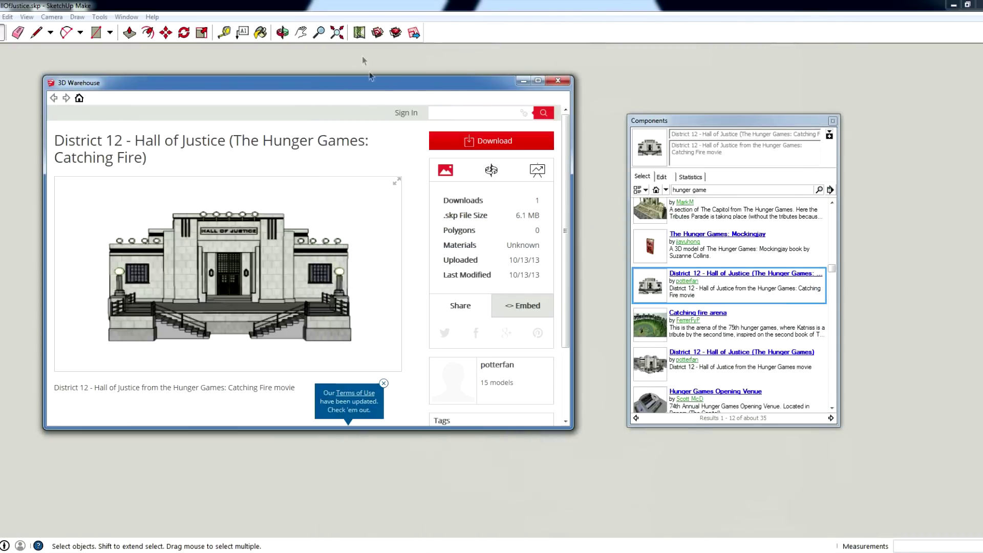
{"action": "left_click_drag", "start_coordinate": [370, 78], "coordinate": [372, 82]}
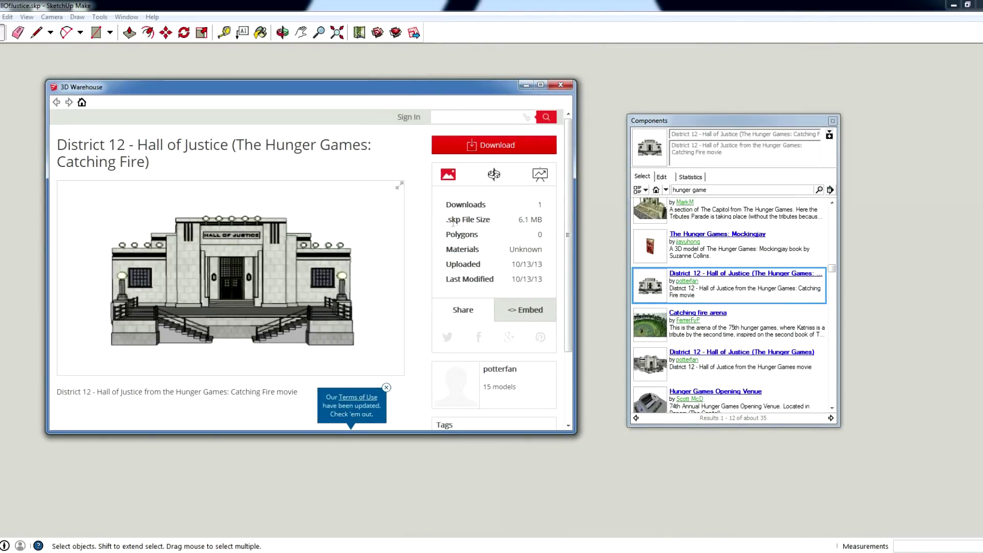
{"action": "left_click", "coordinate": [525, 85]}
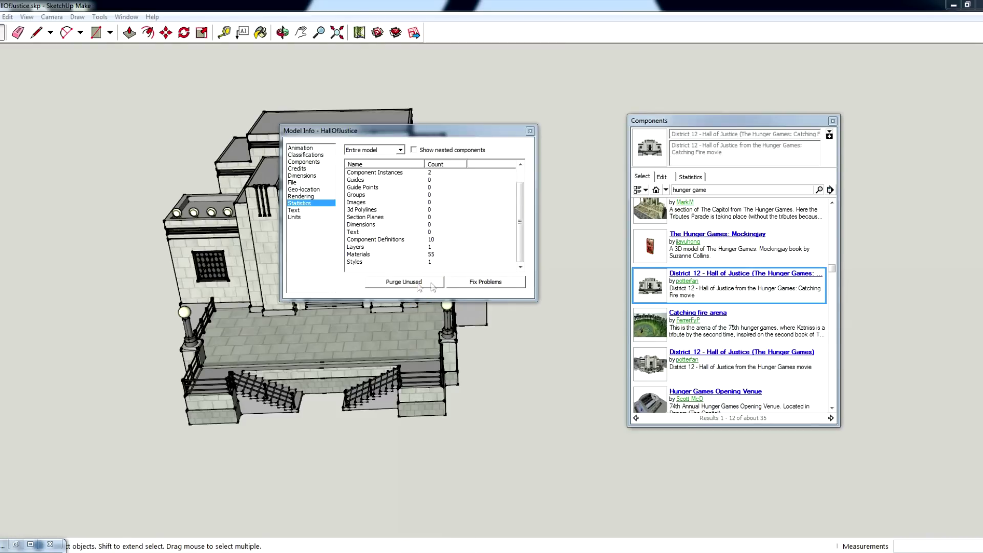
Step: Purge unused items, cutting component definitions to 7 and materials to 41
{"action": "left_click", "coordinate": [403, 288]}
{"action": "left_click", "coordinate": [409, 237]}
{"action": "left_click", "coordinate": [406, 289]}
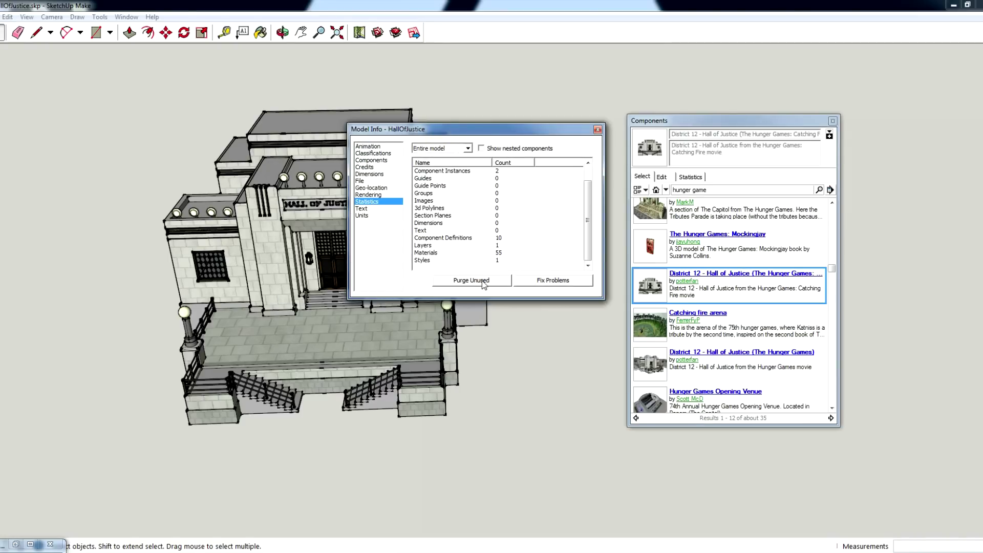
{"action": "left_click", "coordinate": [471, 280]}
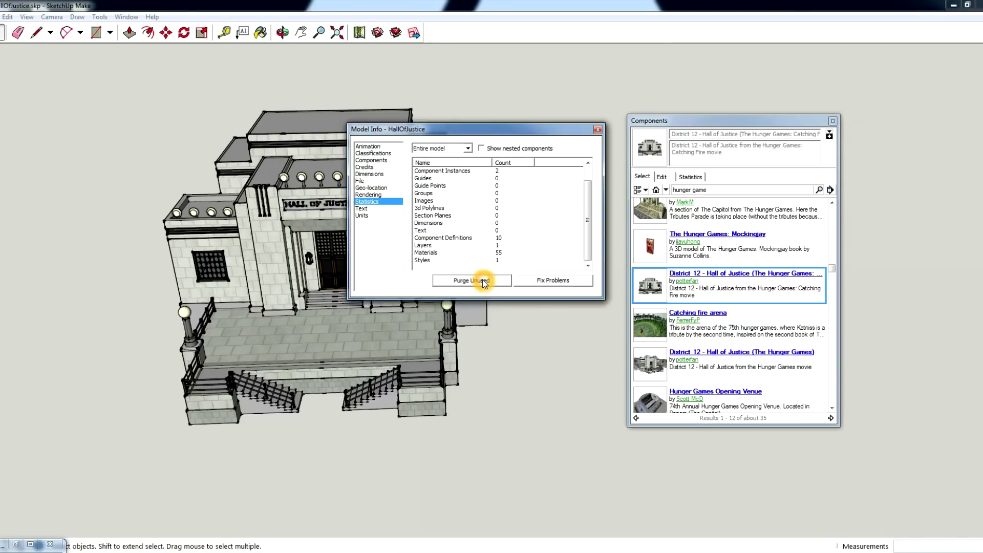
{"action": "left_click_drag", "start_coordinate": [587, 205], "coordinate": [587, 221]}
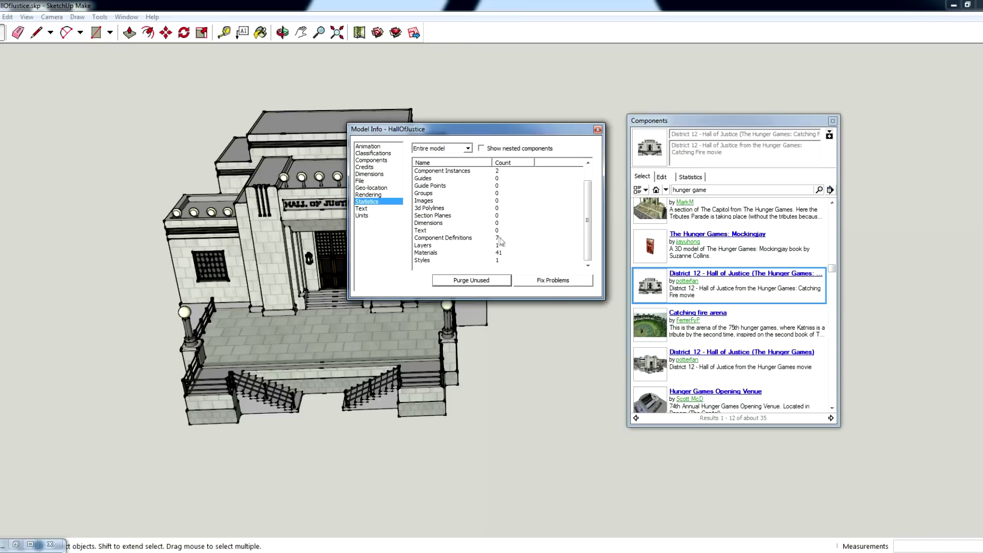
Step: Run Fix Problems to validate the purged model
{"action": "left_click", "coordinate": [501, 256]}
{"action": "left_click", "coordinate": [500, 258]}
{"action": "left_click", "coordinate": [564, 280]}
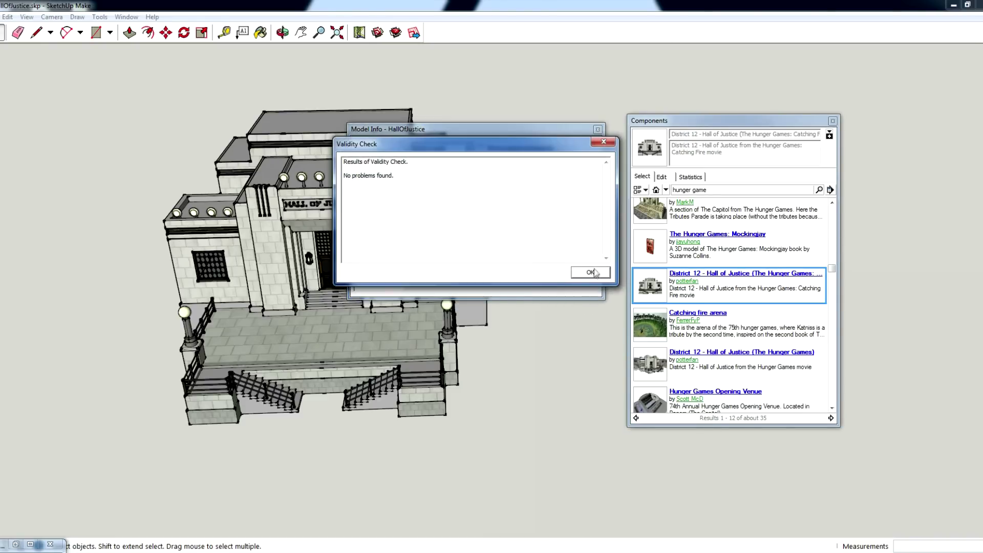
Step: Read the Validity Check result reporting no problems and dismiss it
{"action": "left_click", "coordinate": [590, 274]}
{"action": "left_click_drag", "start_coordinate": [408, 175], "coordinate": [339, 160]}
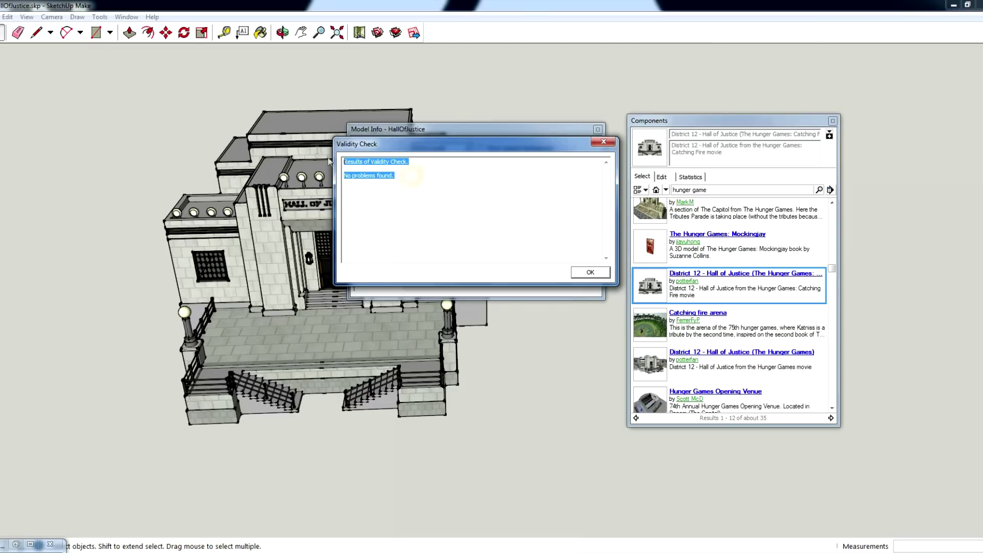
{"action": "left_click", "coordinate": [589, 273]}
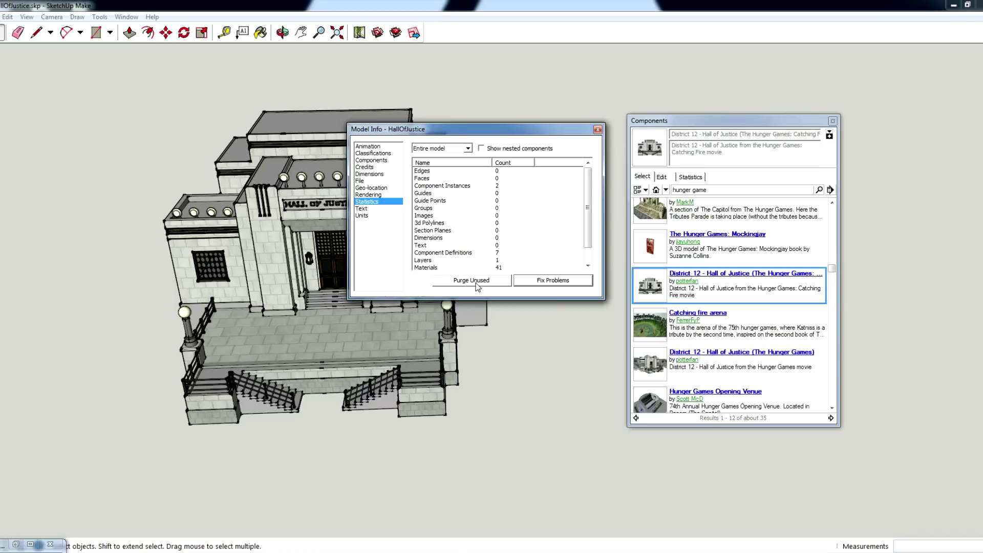
Step: Purge unused items again, bringing HallOfJustice.skp down to about 2.9 MB
{"action": "left_click", "coordinate": [256, 235]}
{"action": "left_click", "coordinate": [492, 280]}
{"action": "left_click", "coordinate": [396, 368]}
{"action": "left_click", "coordinate": [477, 282]}
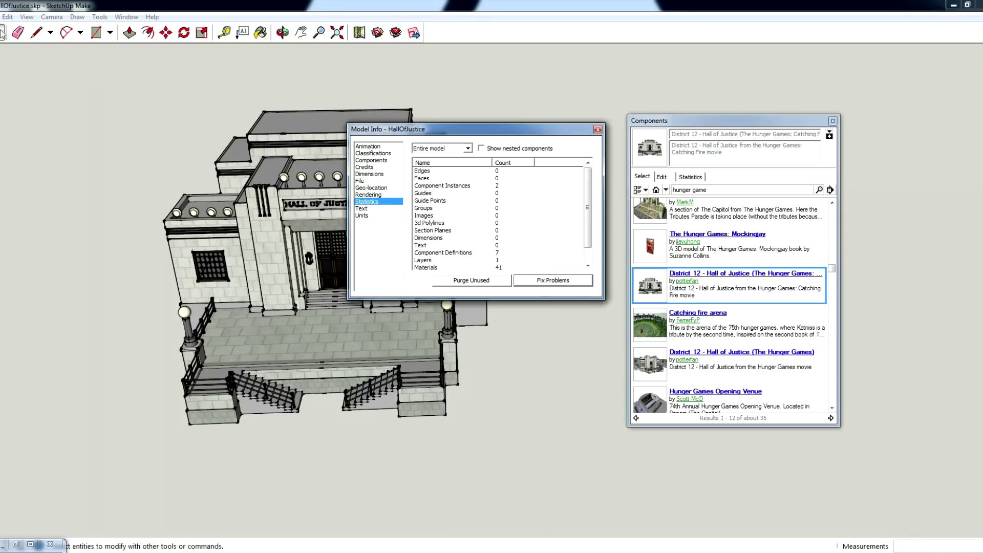
{"action": "left_click", "coordinate": [2, 16]}
Step: Compare the 2,902 KB HallOfJustice.skp with the 6,329 KB backup and reopen it
{"action": "left_click", "coordinate": [17, 56]}
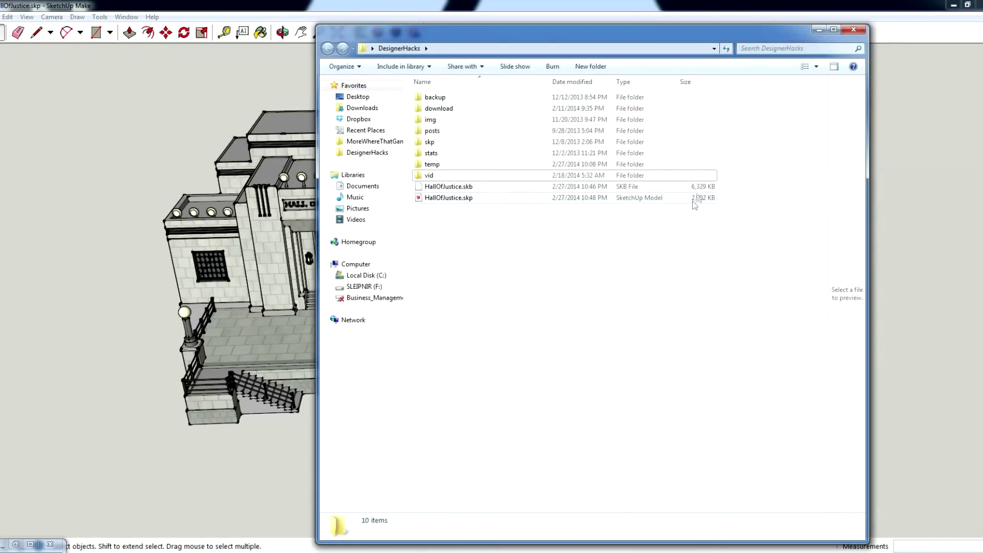
{"action": "left_click", "coordinate": [709, 187]}
{"action": "left_click", "coordinate": [703, 197]}
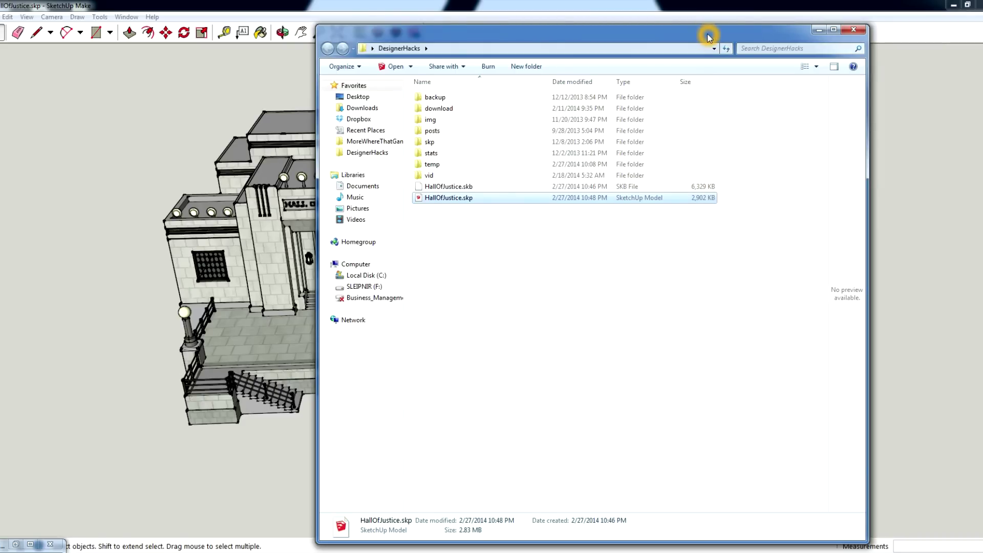
{"action": "left_click_drag", "start_coordinate": [708, 36], "coordinate": [555, 44]}
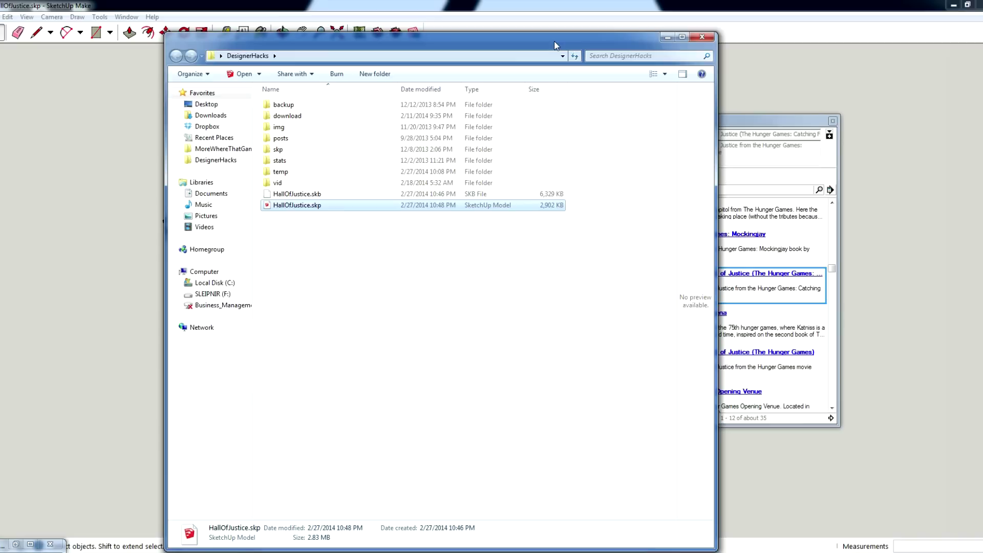
{"action": "double_click", "coordinate": [481, 210]}
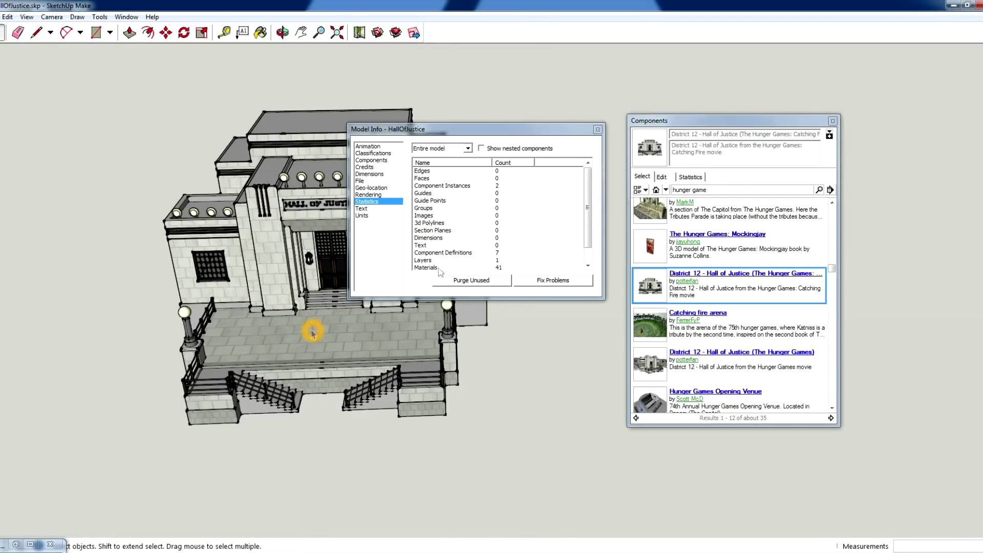
Step: Purge unused items twice and move the statistics dialog out of the way
{"action": "left_click", "coordinate": [463, 281]}
{"action": "left_click", "coordinate": [556, 285]}
{"action": "left_click_drag", "start_coordinate": [505, 129], "coordinate": [820, 89]}
Step: Select all and orbit to reveal the large empty box around the building
{"action": "left_click", "coordinate": [320, 198]}
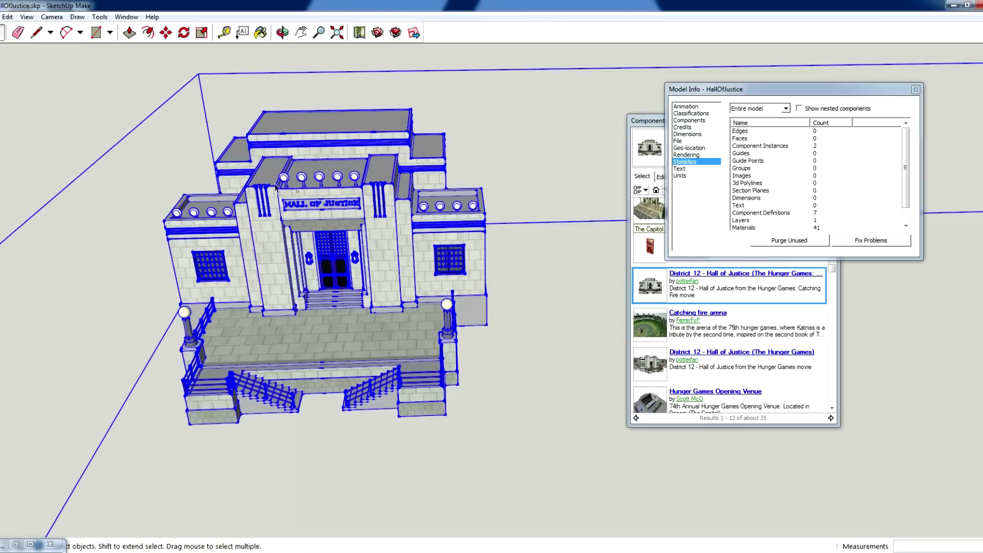
{"action": "scroll", "coordinate": [275, 220], "scroll_direction": "down", "scroll_amount": 2}
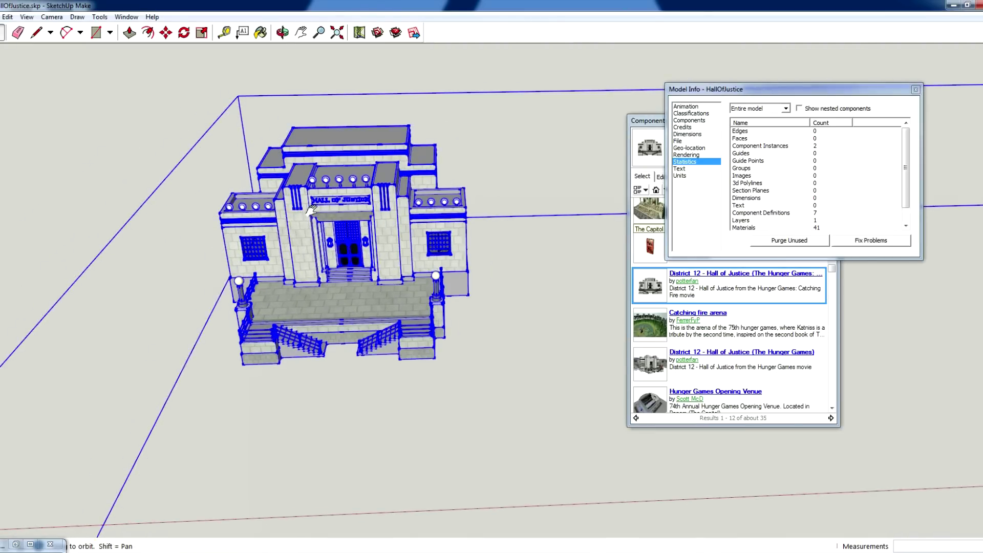
{"action": "middle_click_drag", "start_coordinate": [276, 221], "coordinate": [422, 179]}
{"action": "scroll", "coordinate": [423, 177], "scroll_direction": "down", "scroll_amount": 3}
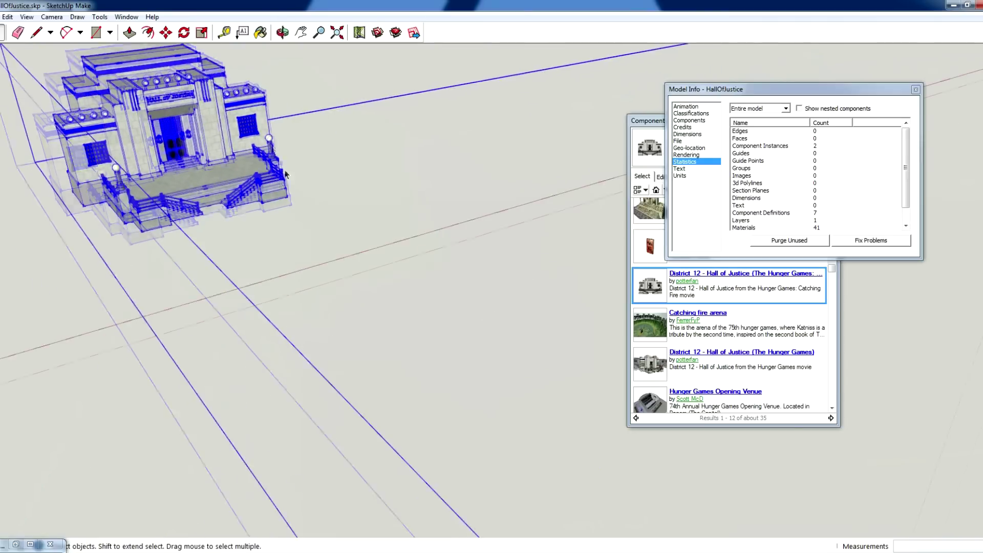
{"action": "scroll", "coordinate": [278, 204], "scroll_direction": "down", "scroll_amount": 2}
{"action": "left_click", "coordinate": [247, 217]}
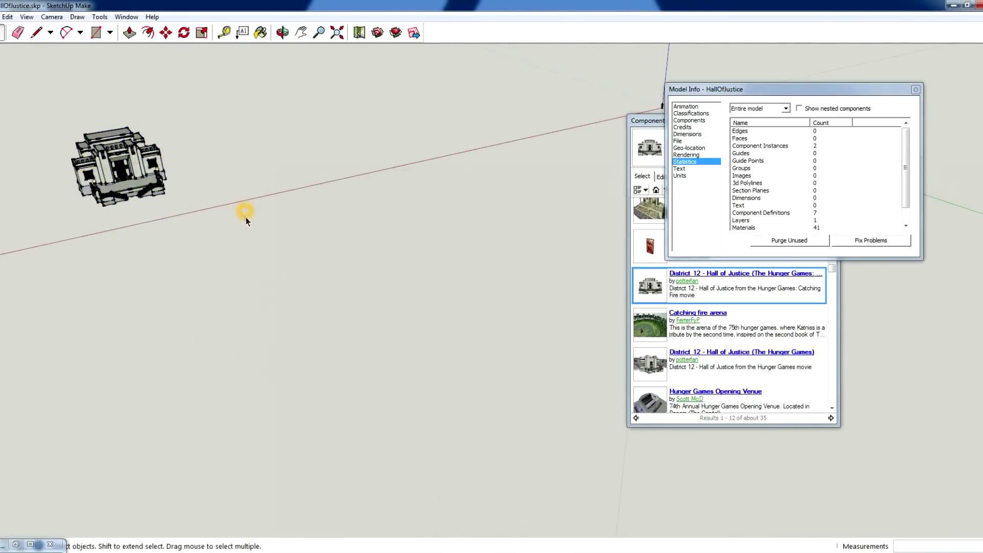
{"action": "middle_click_drag", "start_coordinate": [250, 215], "coordinate": [485, 260]}
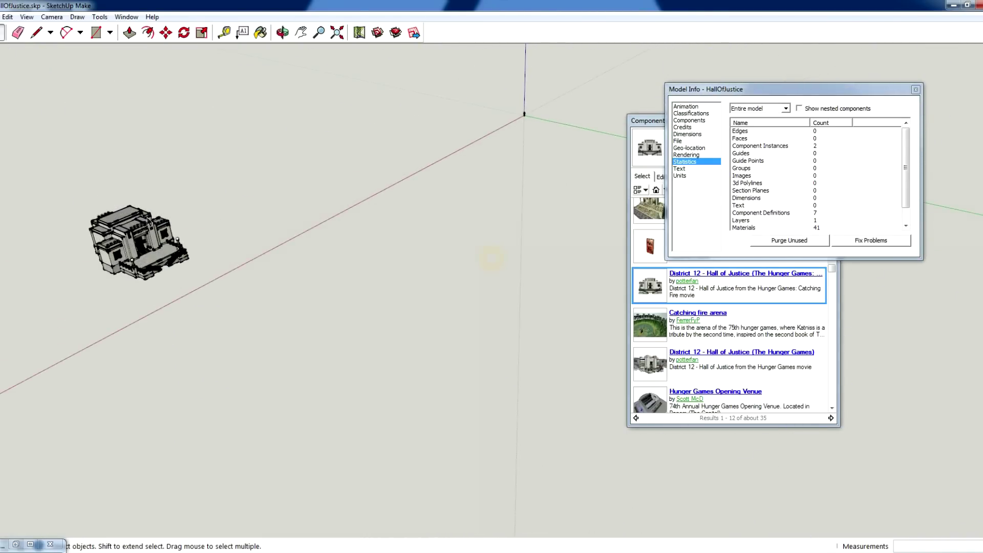
{"action": "key", "text": "ctrl+a"}
{"action": "left_click", "coordinate": [444, 335]}
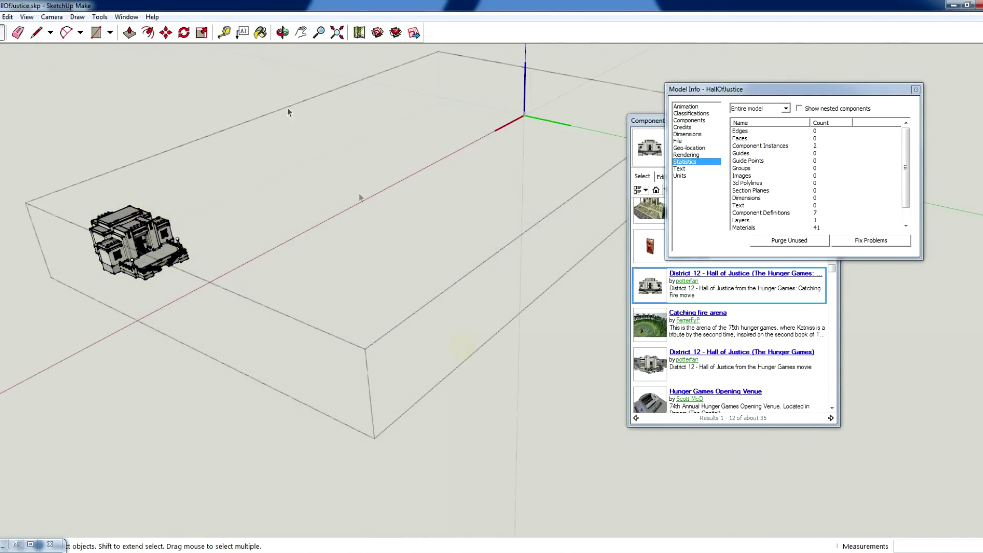
{"action": "mouse_move", "coordinate": [362, 198]}
{"action": "middle_mouse_down"}
{"action": "mouse_move", "coordinate": [336, 254]}
{"action": "mouse_move", "coordinate": [423, 277]}
{"action": "middle_mouse_up"}
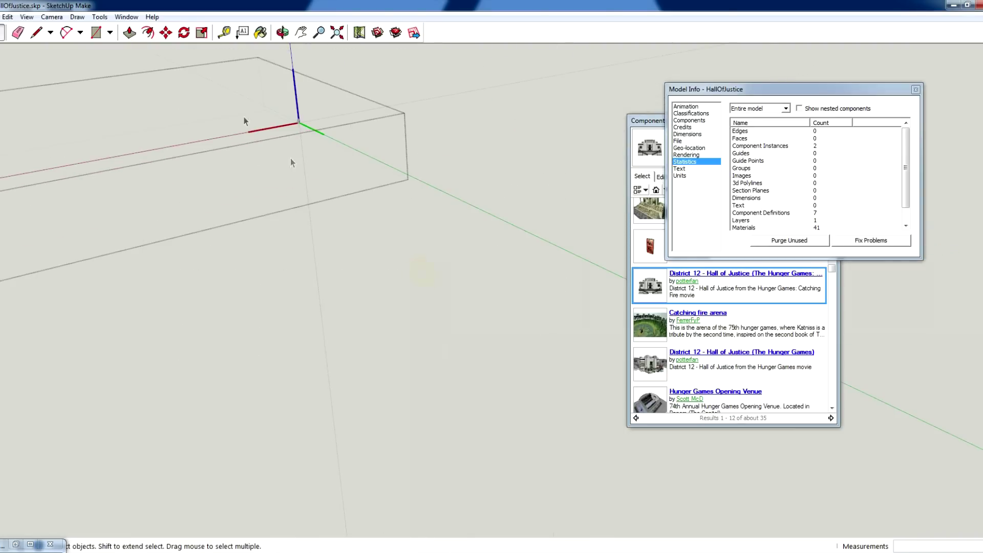
{"action": "mouse_move", "coordinate": [410, 230]}
{"action": "middle_mouse_down"}
{"action": "mouse_move", "coordinate": [374, 230]}
{"action": "mouse_move", "coordinate": [358, 161]}
{"action": "mouse_move", "coordinate": [256, 110]}
{"action": "mouse_move", "coordinate": [138, 78]}
{"action": "mouse_move", "coordinate": [128, 156]}
{"action": "middle_mouse_up"}
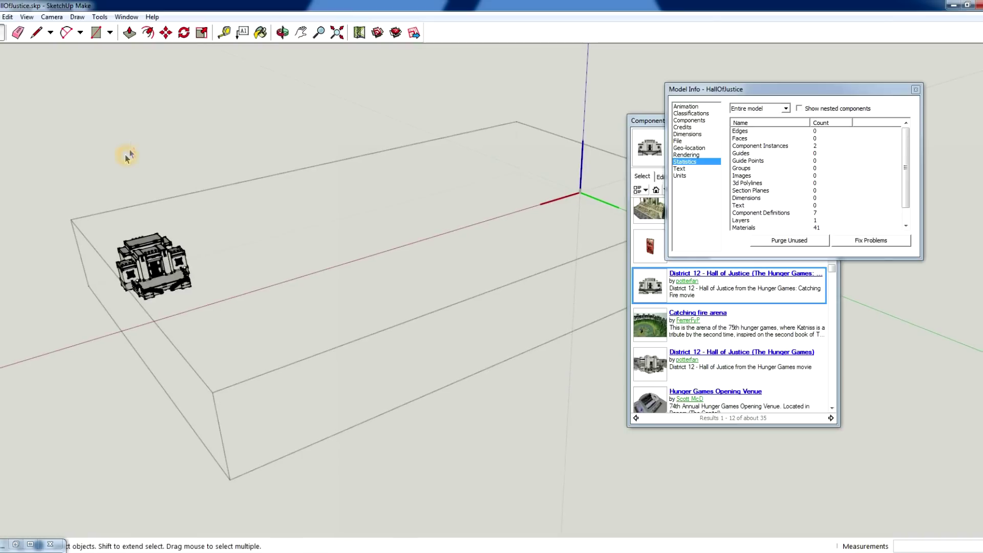
Step: Turn on View > Hidden Geometry and pan toward the stray hidden pieces
{"action": "left_click", "coordinate": [7, 17]}
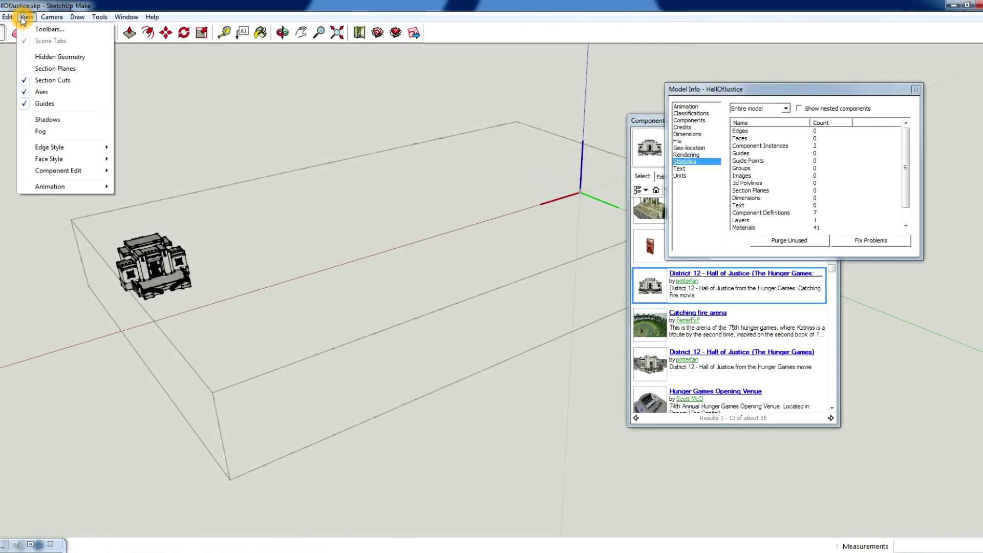
{"action": "left_click", "coordinate": [63, 55]}
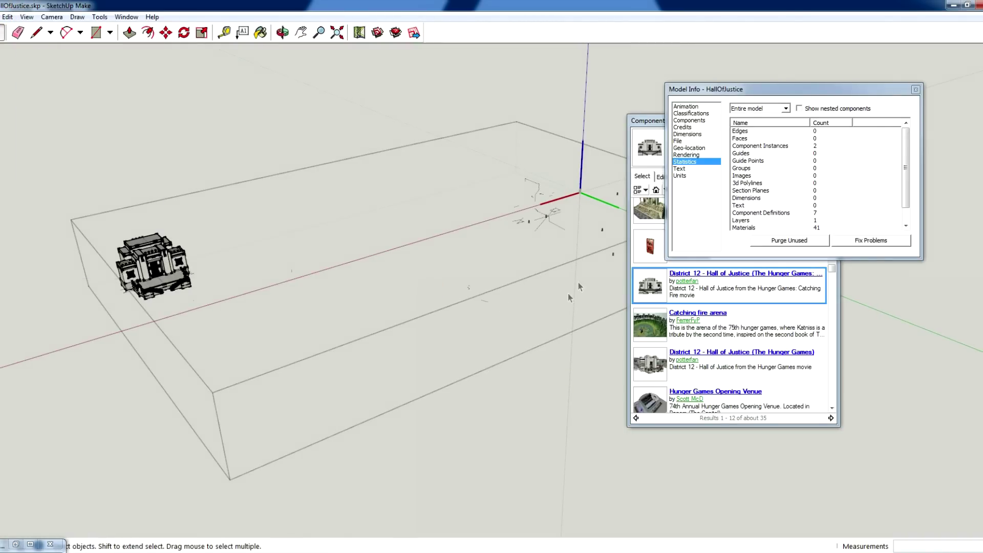
{"action": "scroll", "coordinate": [245, 224], "scroll_direction": "up", "scroll_amount": 5}
{"action": "middle_click_drag", "start_coordinate": [246, 223], "coordinate": [303, 211], "text": "shift"}
{"action": "scroll", "coordinate": [452, 204], "scroll_direction": "up", "scroll_amount": 2}
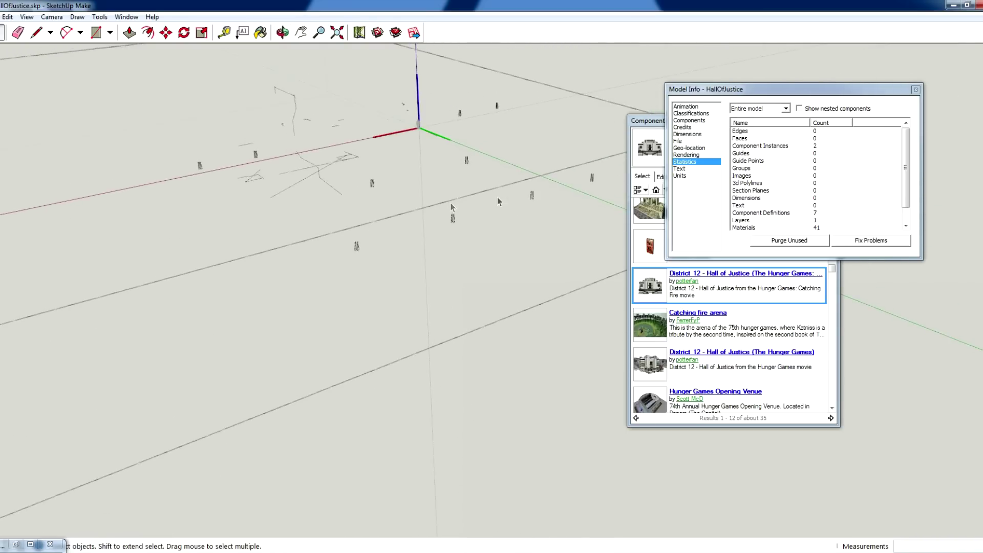
{"action": "scroll", "coordinate": [451, 204], "scroll_direction": "up", "scroll_amount": 2}
{"action": "scroll", "coordinate": [442, 222], "scroll_direction": "up", "scroll_amount": 2}
{"action": "scroll", "coordinate": [409, 222], "scroll_direction": "up", "scroll_amount": 2}
{"action": "scroll", "coordinate": [409, 223], "scroll_direction": "down", "scroll_amount": 3}
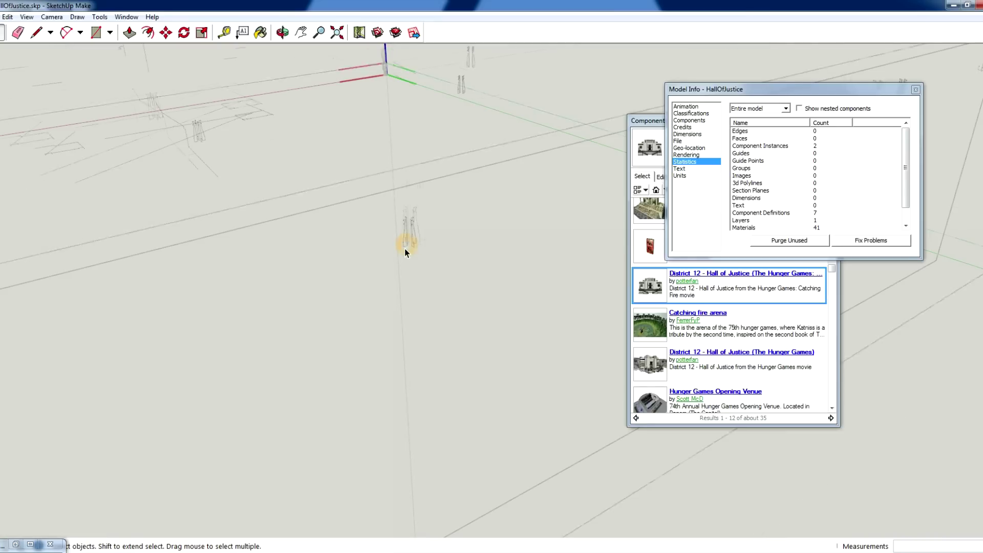
{"action": "scroll", "coordinate": [404, 248], "scroll_direction": "down", "scroll_amount": 3}
{"action": "scroll", "coordinate": [402, 253], "scroll_direction": "down", "scroll_amount": 2}
Step: Box-select the scattered hidden components near the origin, orbiting around the building
{"action": "middle_click_drag", "start_coordinate": [422, 257], "coordinate": [288, 271]}
{"action": "scroll", "coordinate": [289, 271], "scroll_direction": "down", "scroll_amount": 3}
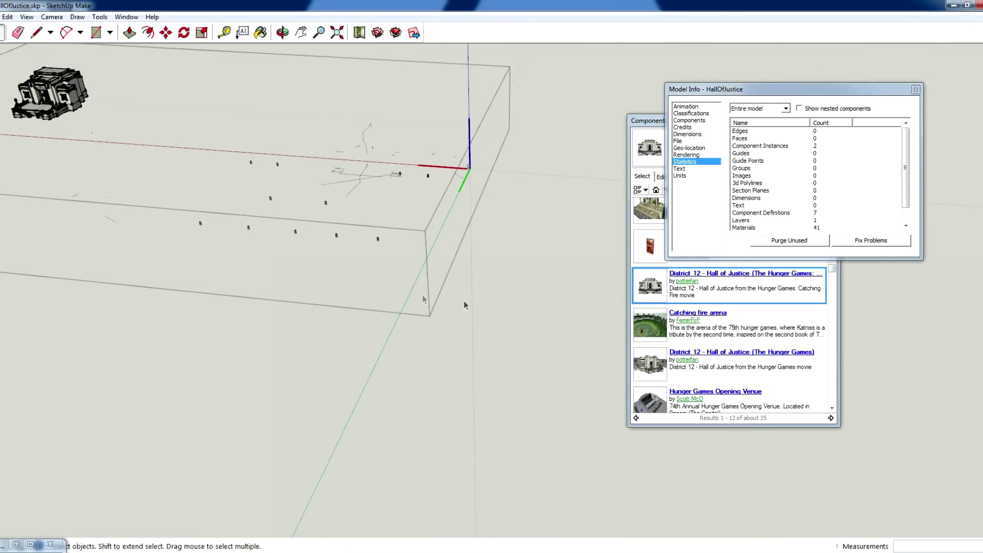
{"action": "scroll", "coordinate": [213, 182], "scroll_direction": "up", "scroll_amount": 2}
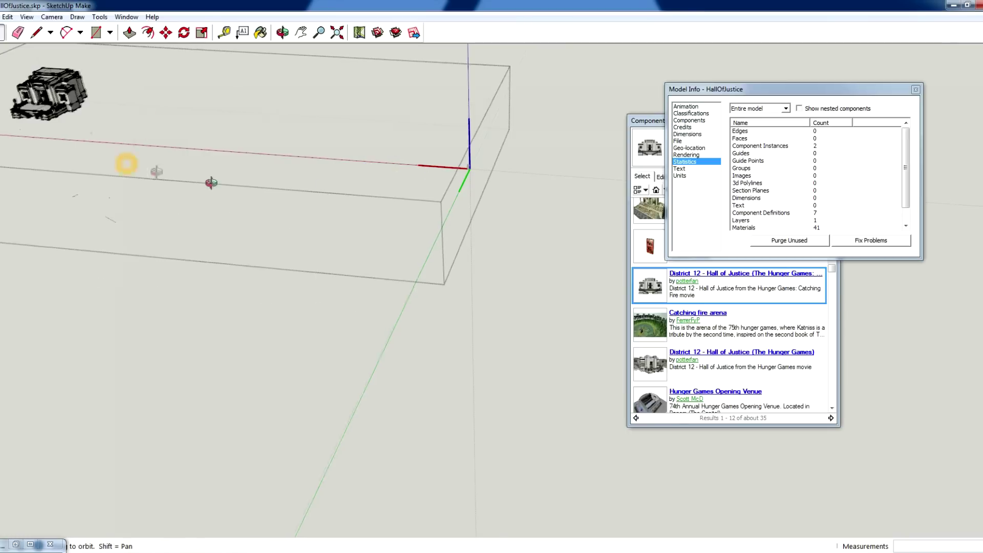
{"action": "scroll", "coordinate": [213, 182], "scroll_direction": "up", "scroll_amount": 4}
{"action": "scroll", "coordinate": [160, 198], "scroll_direction": "down", "scroll_amount": 3}
{"action": "left_click_drag", "start_coordinate": [421, 331], "coordinate": [217, 172]}
{"action": "scroll", "coordinate": [140, 215], "scroll_direction": "down", "scroll_amount": 1}
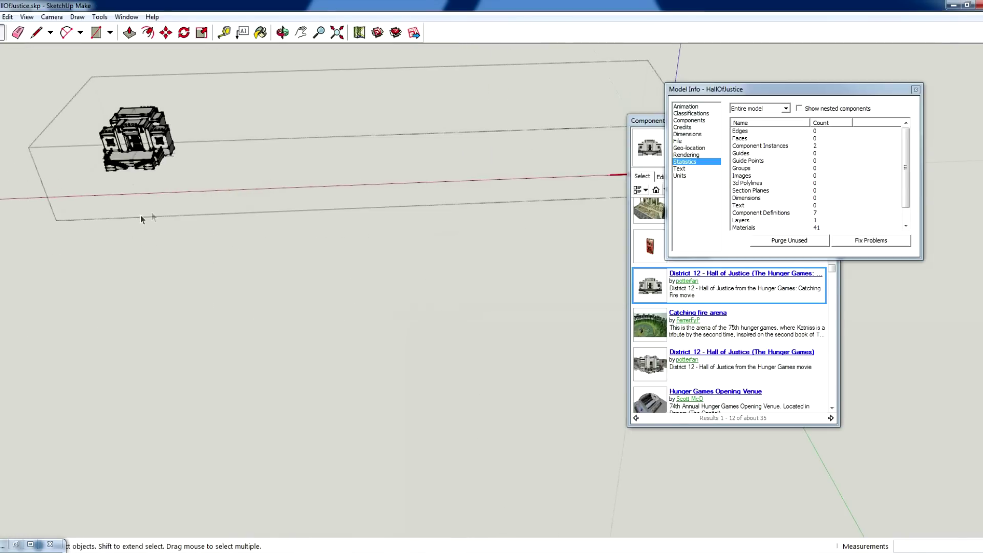
{"action": "mouse_move", "coordinate": [141, 215]}
{"action": "middle_mouse_down"}
{"action": "mouse_move", "coordinate": [417, 231]}
{"action": "mouse_move", "coordinate": [569, 254]}
{"action": "middle_mouse_up"}
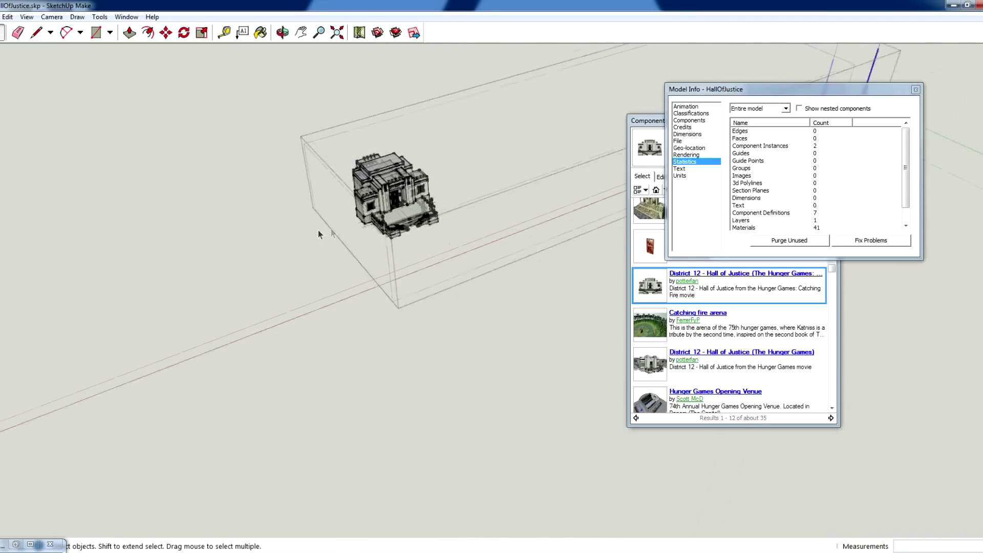
{"action": "scroll", "coordinate": [319, 230], "scroll_direction": "up", "scroll_amount": 3}
{"action": "scroll", "coordinate": [390, 215], "scroll_direction": "up", "scroll_amount": 3}
{"action": "scroll", "coordinate": [390, 231], "scroll_direction": "up", "scroll_amount": 3}
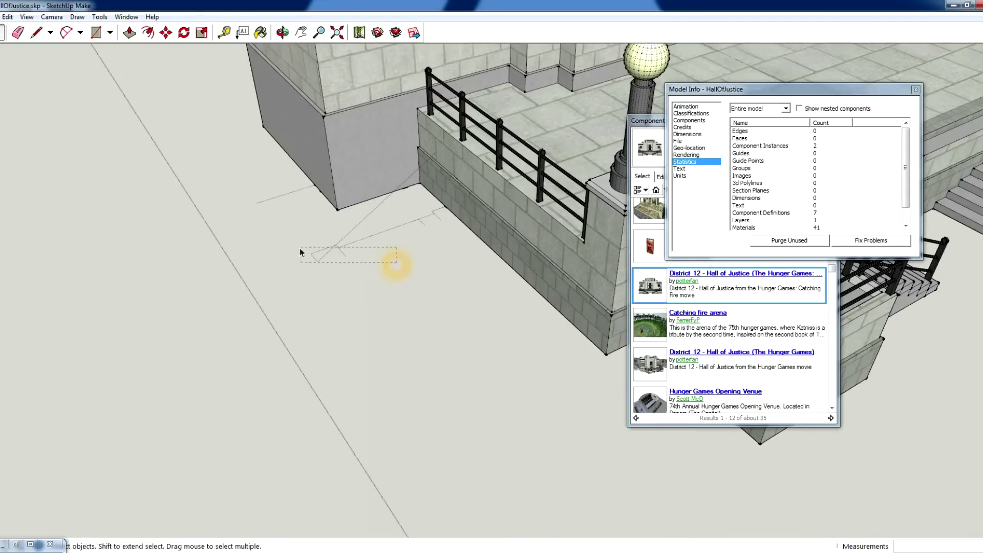
{"action": "scroll", "coordinate": [408, 218], "scroll_direction": "up", "scroll_amount": 2}
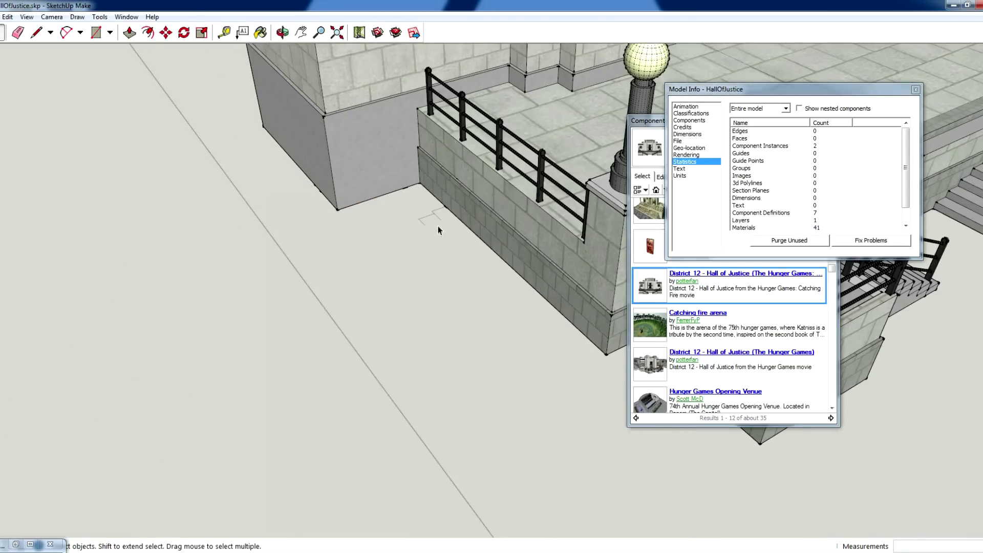
{"action": "scroll", "coordinate": [414, 242], "scroll_direction": "down", "scroll_amount": 4}
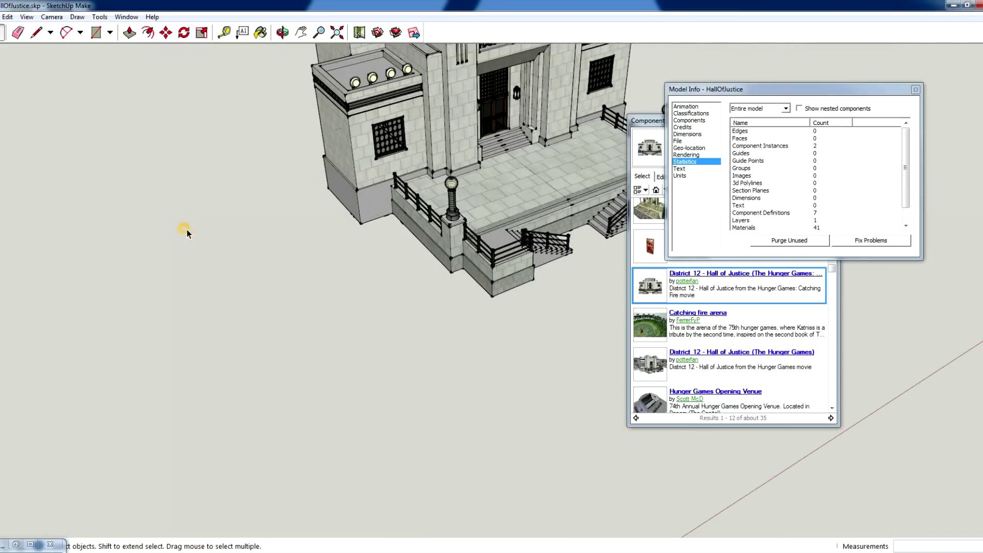
{"action": "scroll", "coordinate": [204, 235], "scroll_direction": "down", "scroll_amount": 3}
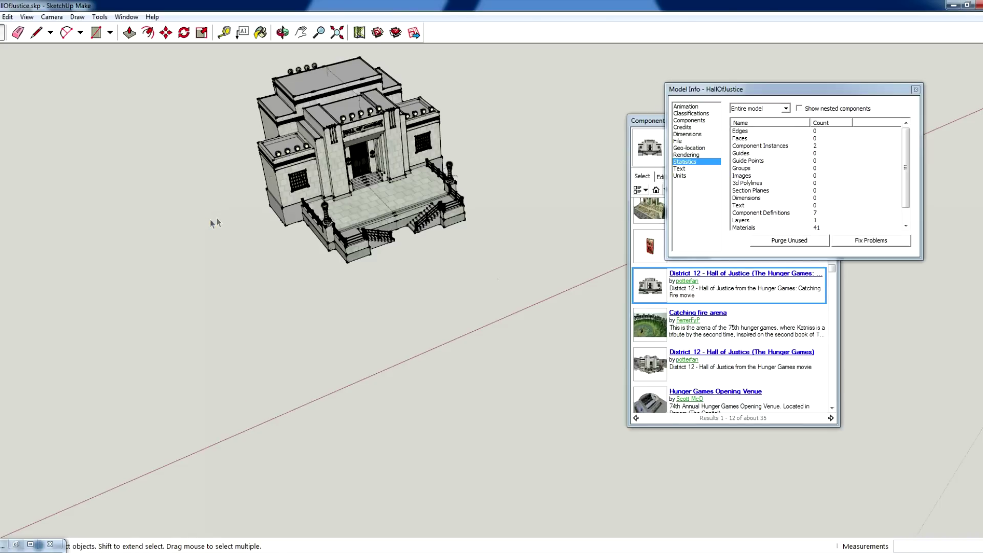
Step: Orbit to a side view of the Hall of Justice and select the entire building
{"action": "middle_click_drag", "start_coordinate": [216, 229], "coordinate": [306, 199]}
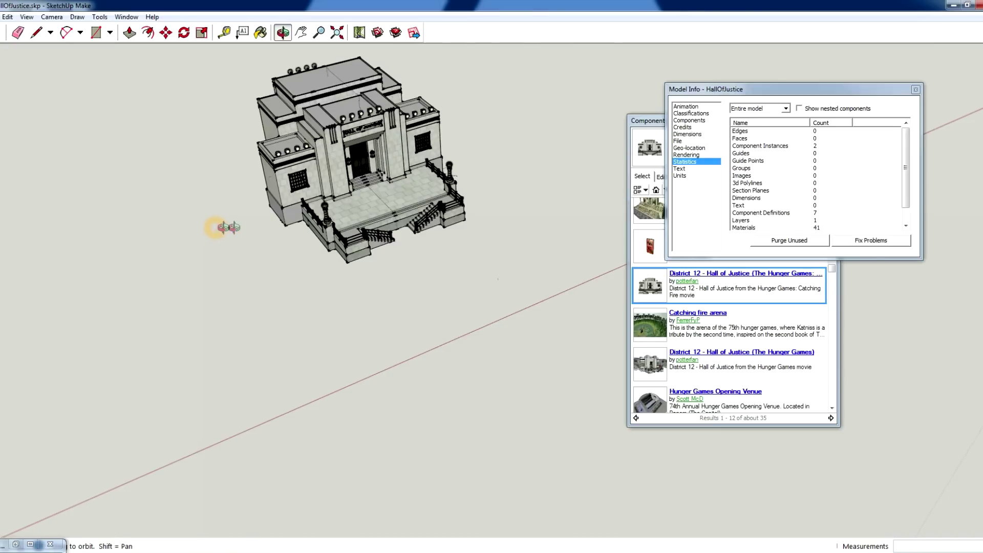
{"action": "scroll", "coordinate": [444, 147], "scroll_direction": "up", "scroll_amount": 3}
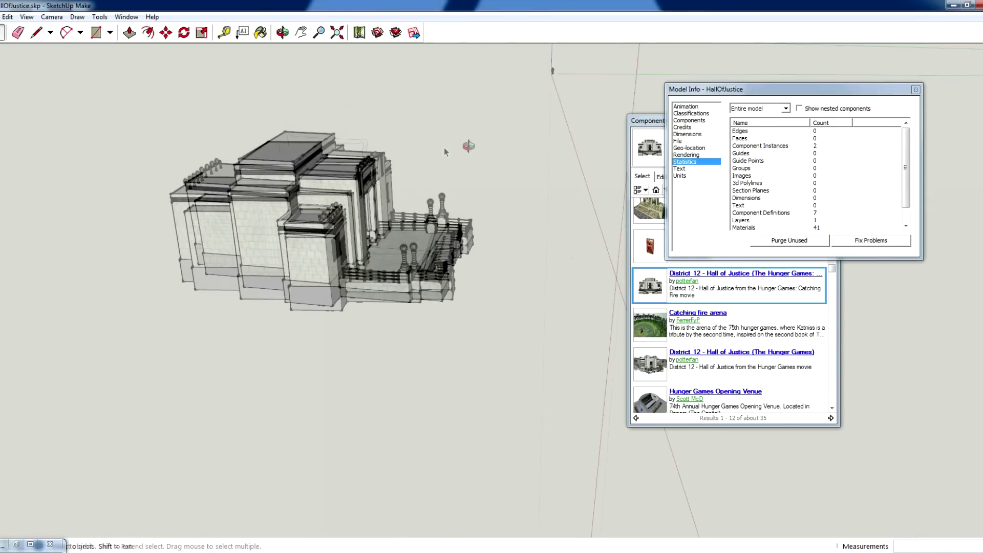
{"action": "scroll", "coordinate": [371, 143], "scroll_direction": "up", "scroll_amount": 3}
{"action": "scroll", "coordinate": [429, 140], "scroll_direction": "up", "scroll_amount": 3}
{"action": "left_click_drag", "start_coordinate": [402, 130], "coordinate": [439, 149]}
{"action": "scroll", "coordinate": [439, 149], "scroll_direction": "down", "scroll_amount": 5}
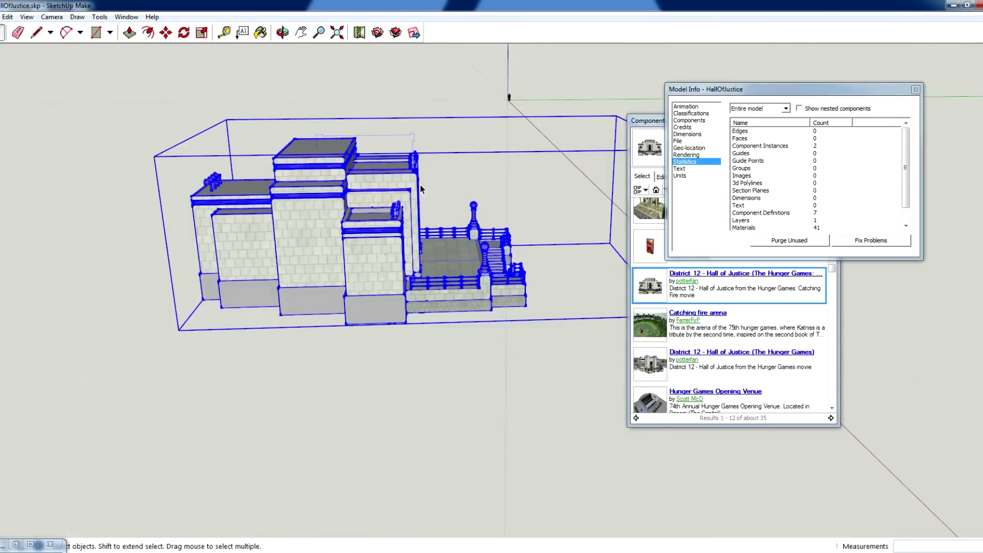
{"action": "scroll", "coordinate": [385, 192], "scroll_direction": "down", "scroll_amount": 3}
{"action": "scroll", "coordinate": [319, 237], "scroll_direction": "down", "scroll_amount": 2}
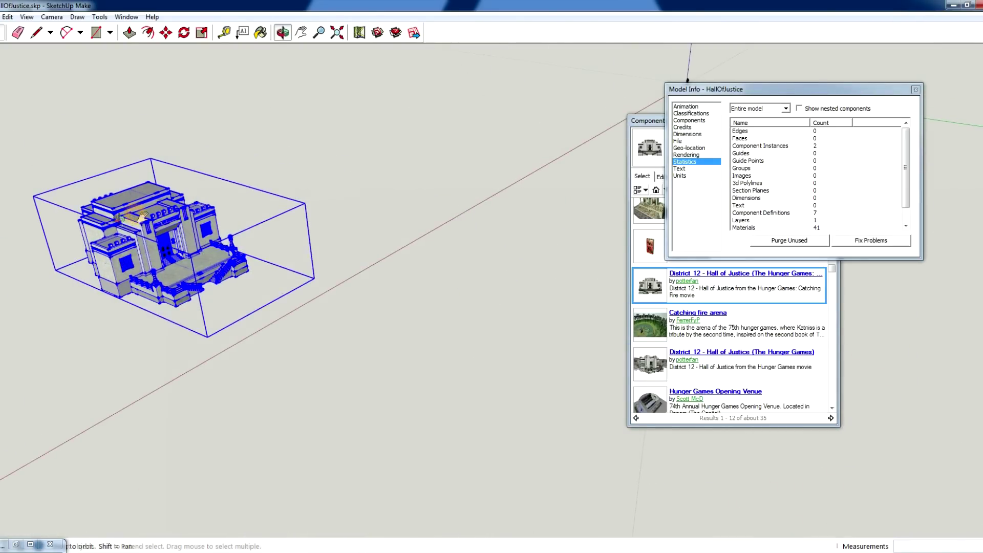